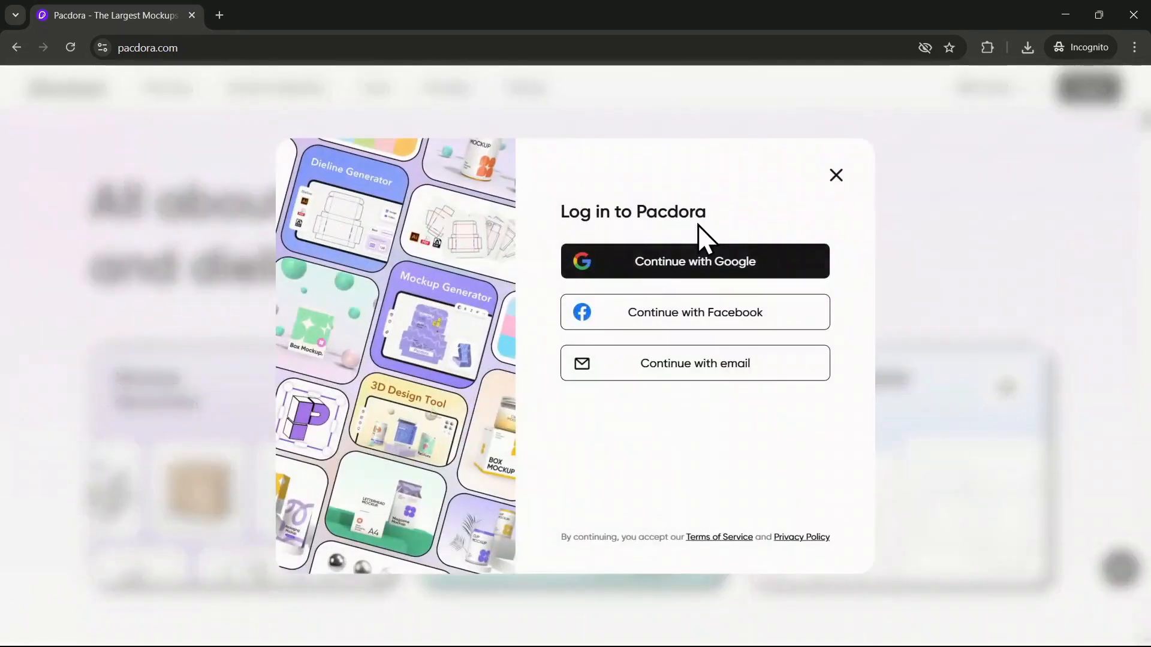
- Browse the mockup library and its Boxes categories, and open the Flip top gift box mockup
left_click(1055, 16)
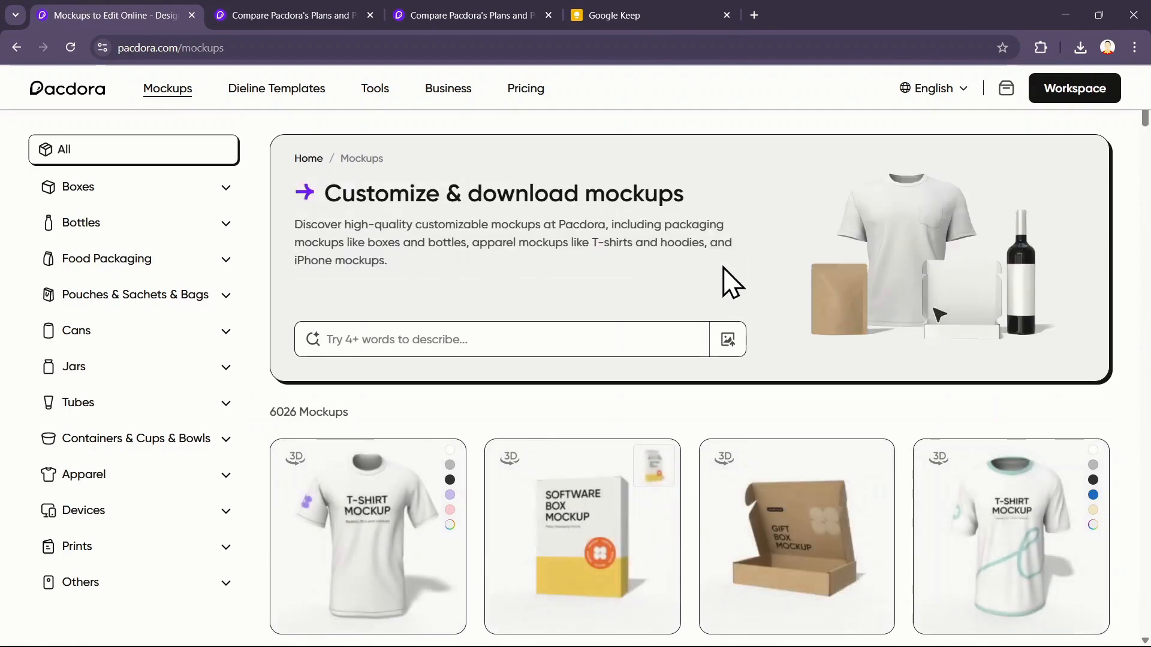
scroll(718, 268, "down", 1)
scroll(719, 268, "down", 3)
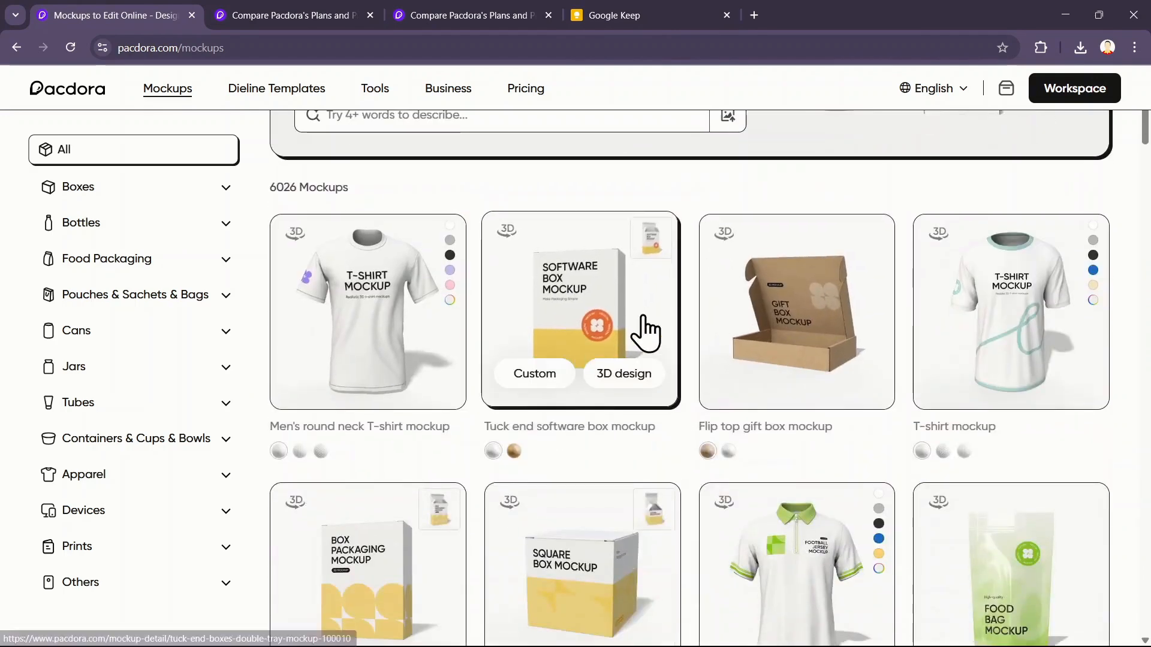
scroll(643, 317, "up", 4)
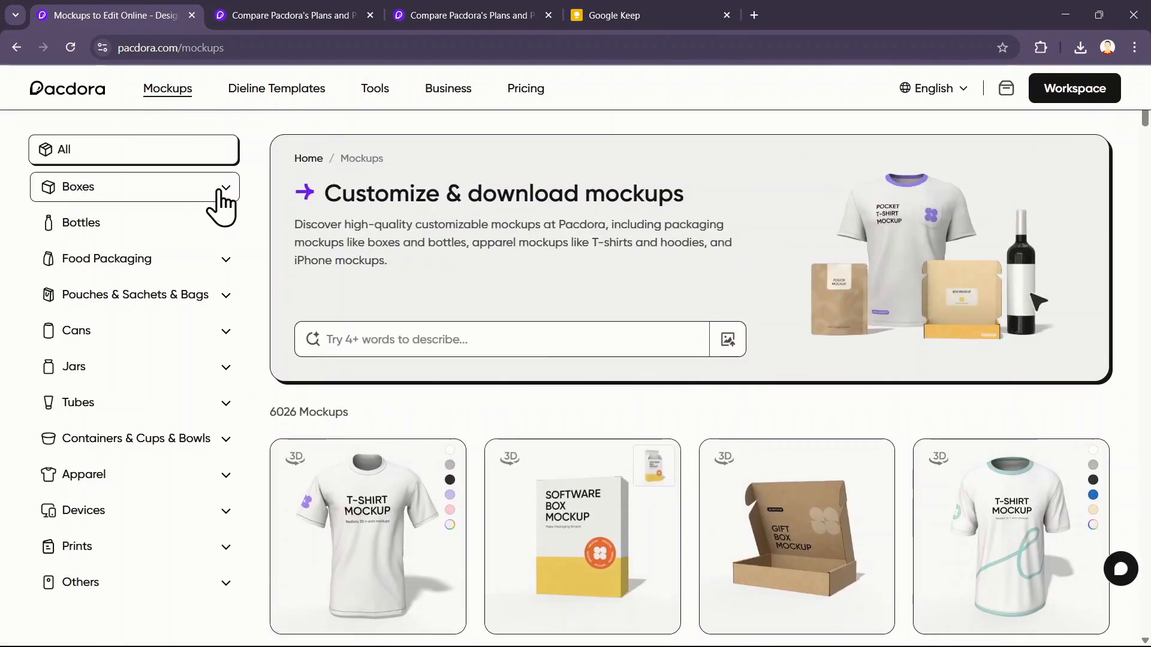
left_click(228, 186)
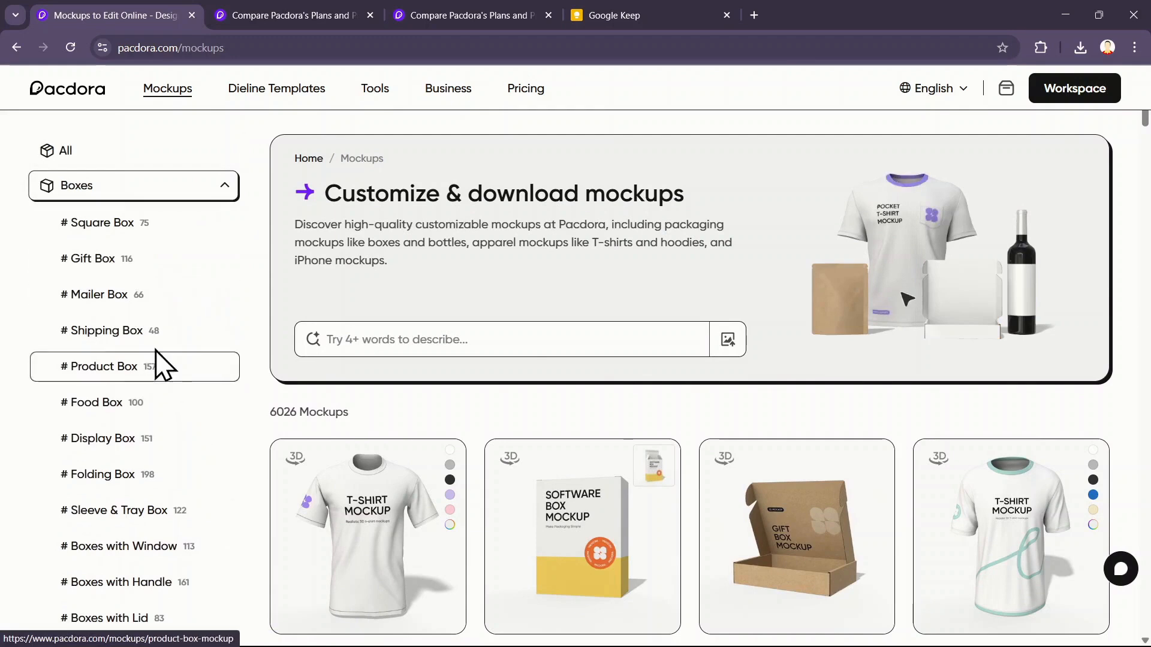
scroll(174, 350, "down", 2)
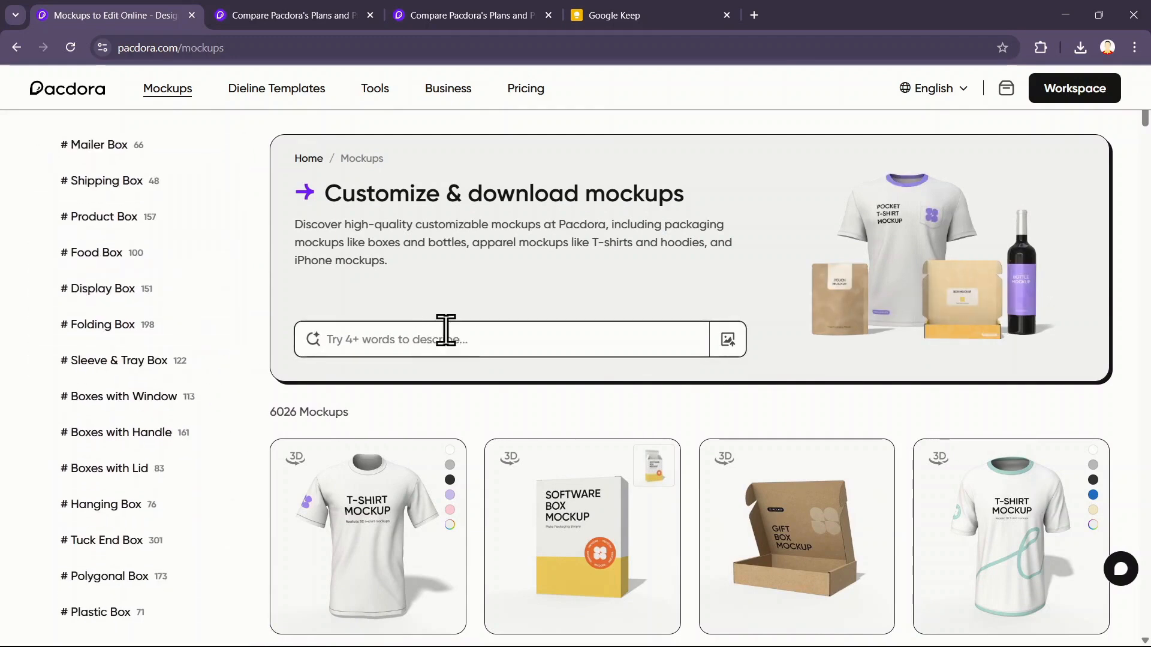
scroll(516, 305, "down", 5)
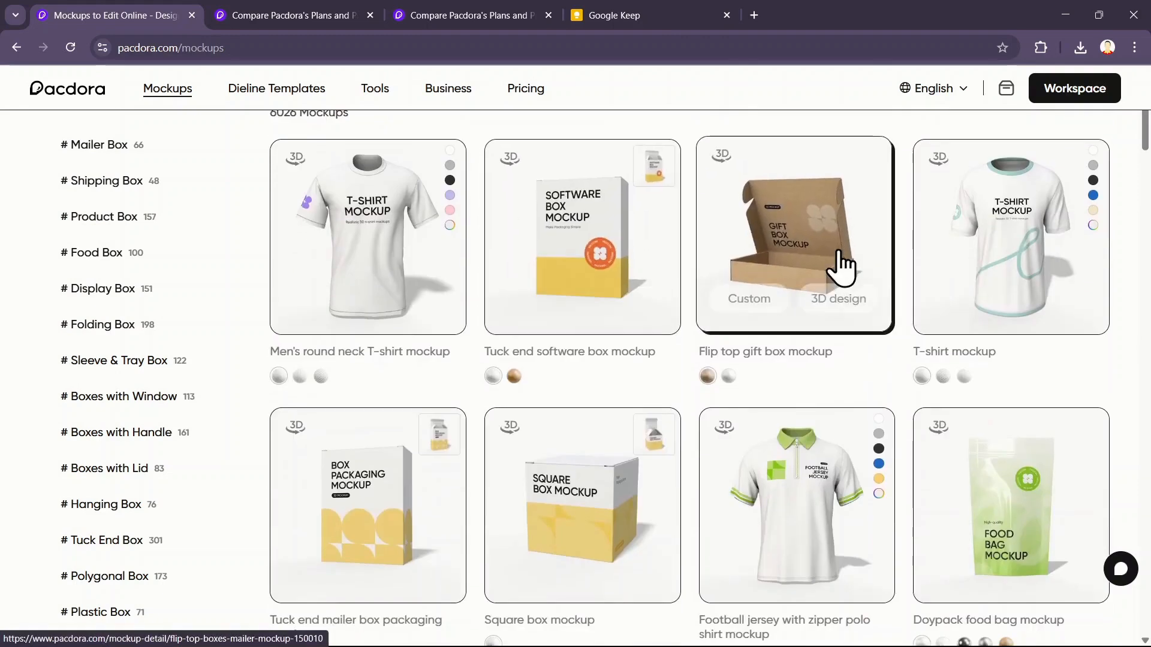
left_click(778, 221)
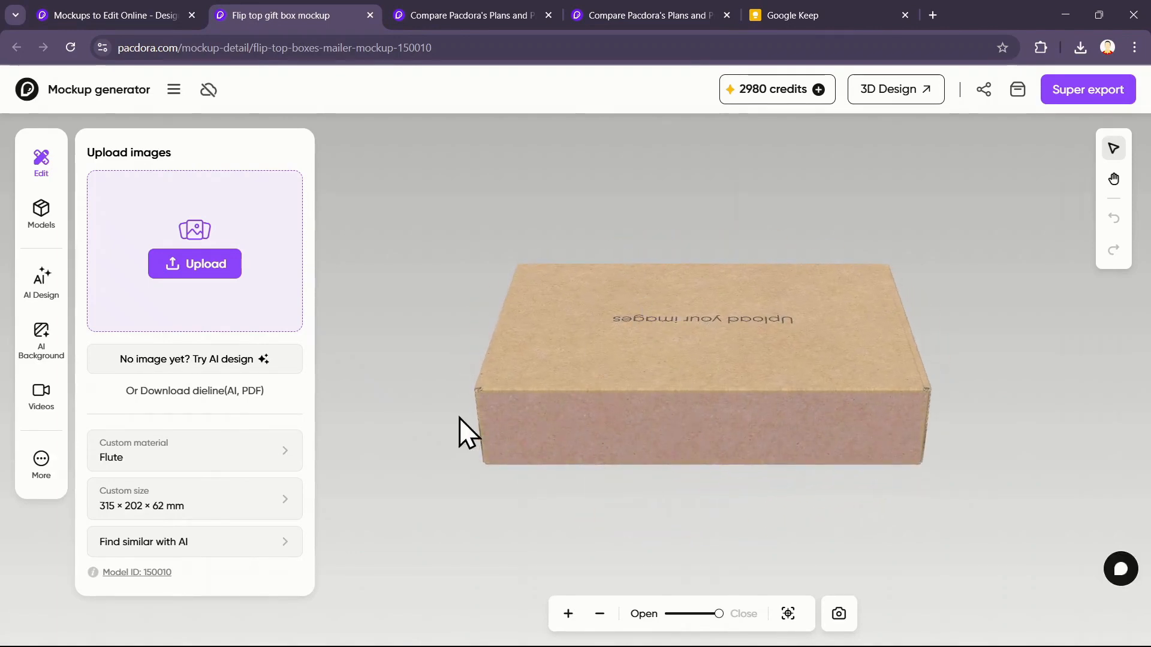
- Inspect the closed gift box model from several angles in the 3D view
left_click_drag(459, 418, 642, 519)
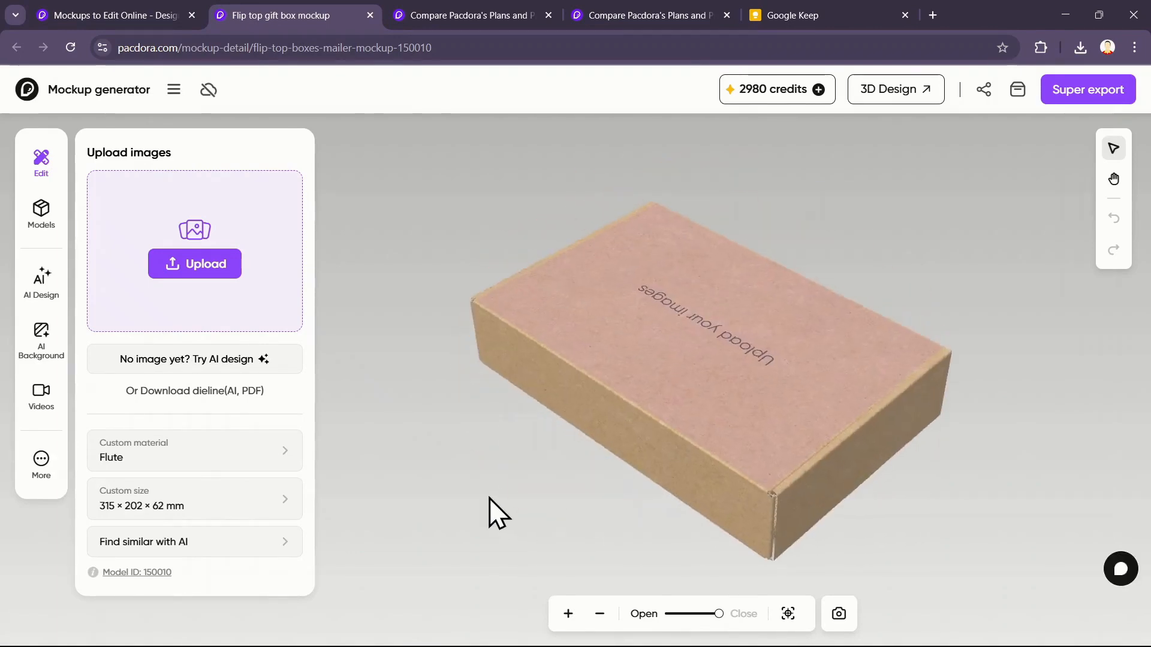
left_click_drag(489, 498, 749, 518)
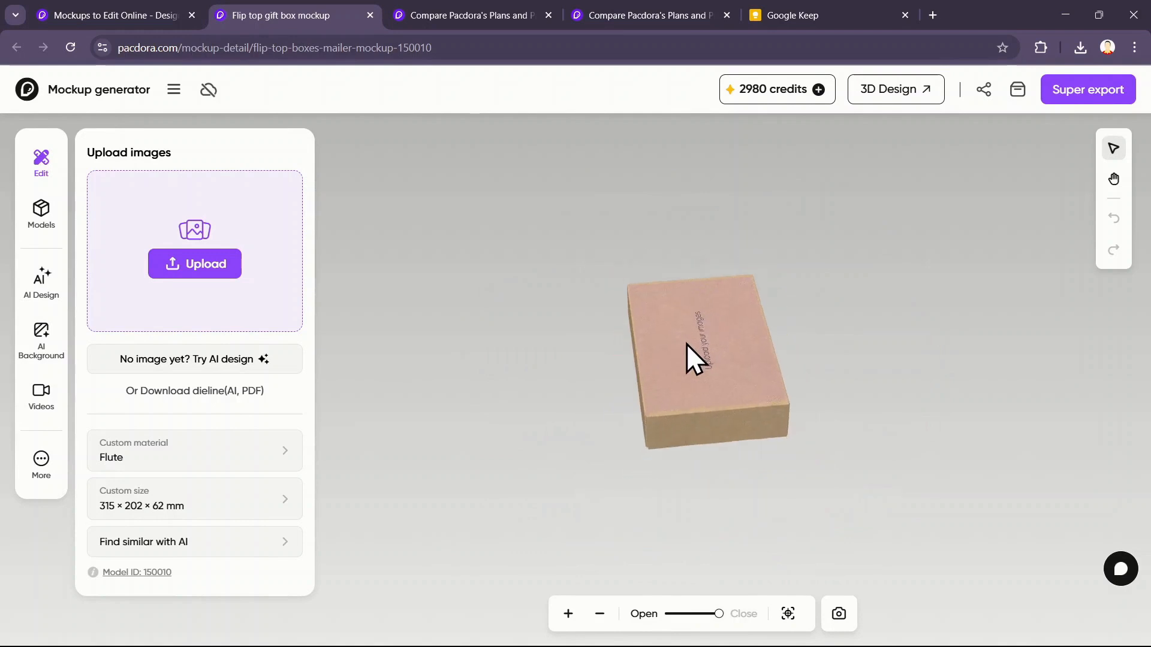
left_click_drag(688, 344, 463, 466)
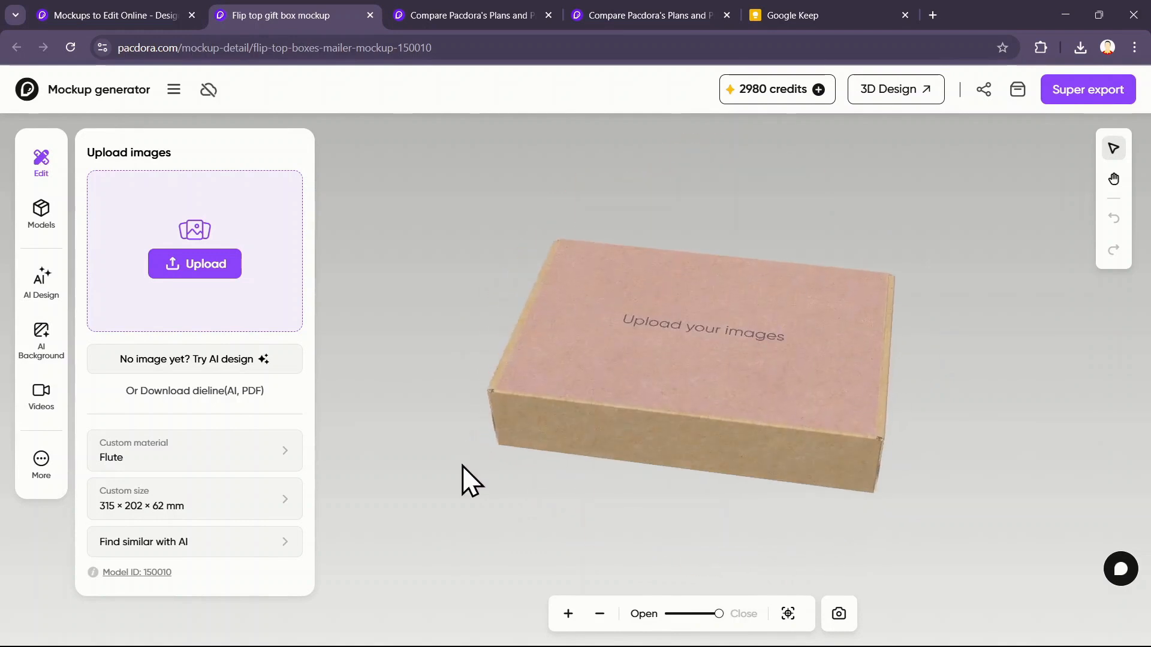
mouse_move(714, 624)
left_mouse_down()
mouse_move(668, 619)
mouse_move(729, 623)
left_mouse_up()
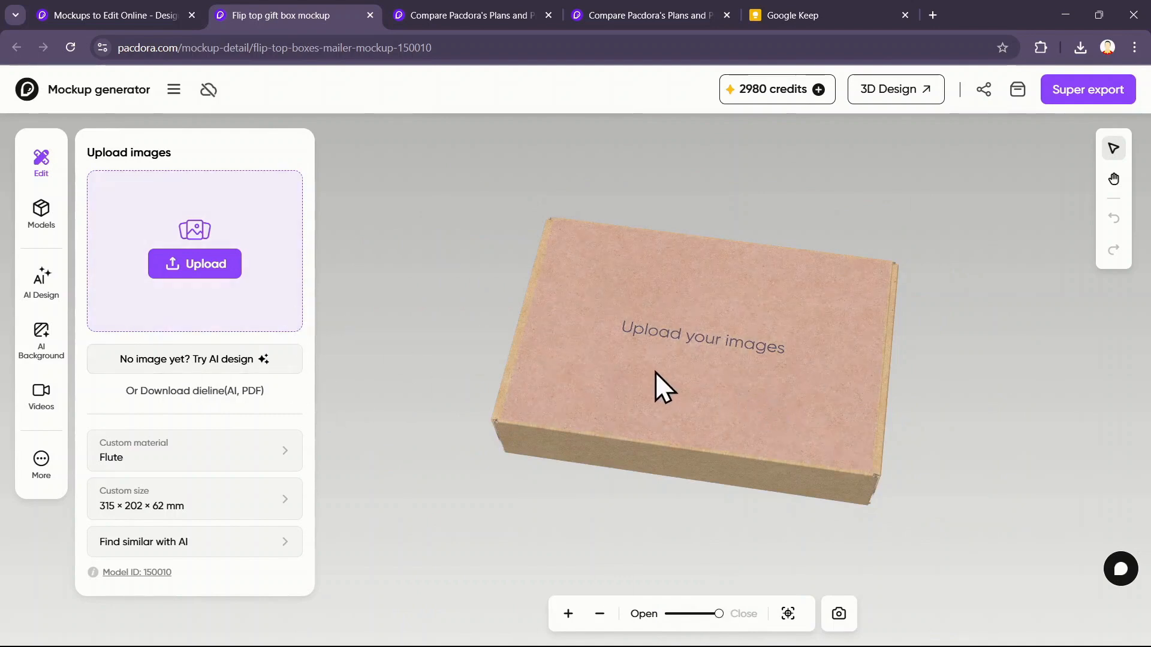
left_click_drag(669, 393, 683, 404)
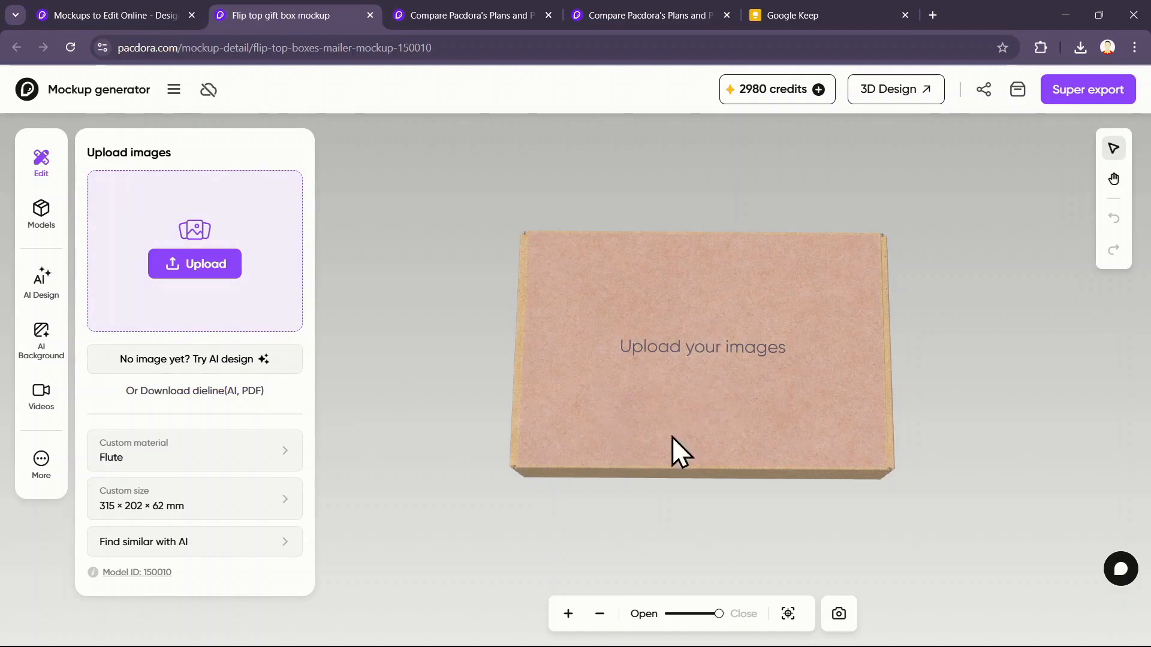
- Download the gift box dieline as a PDF and look through the downloaded file
left_click(199, 392)
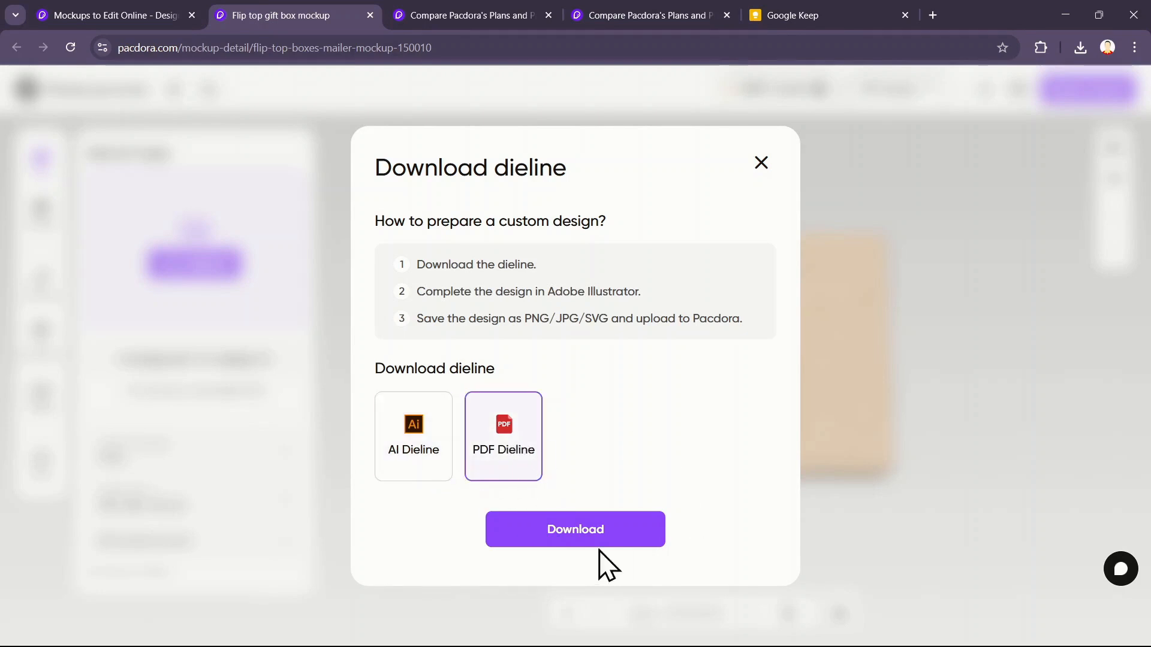
left_click(590, 530)
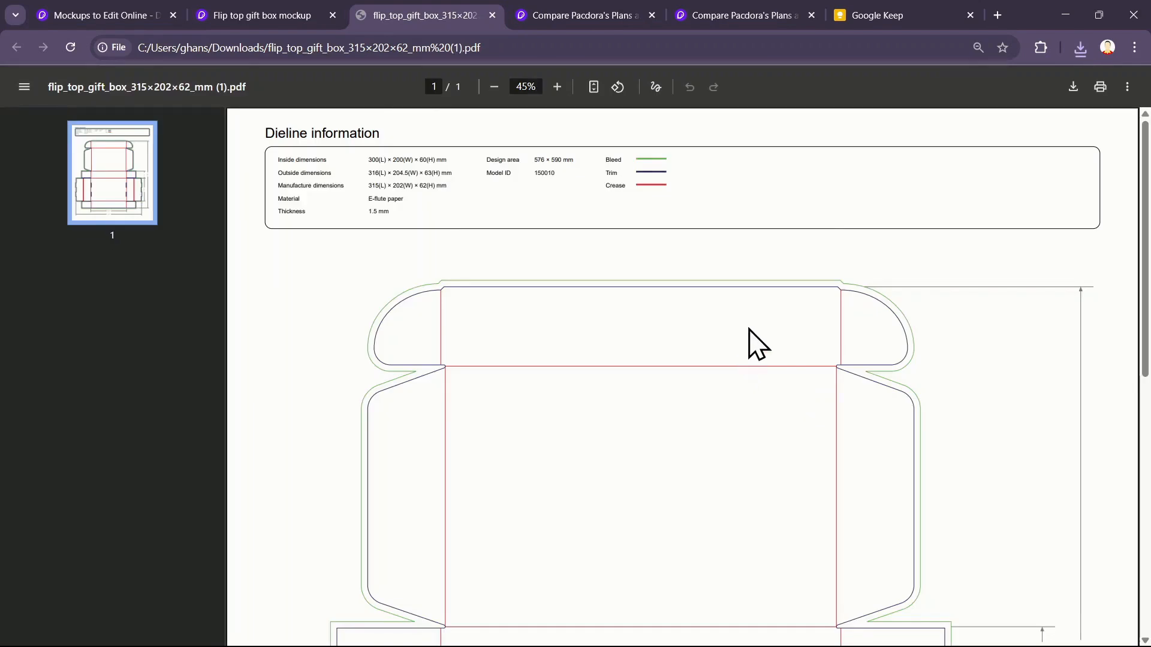
scroll(754, 342, "down", 5)
scroll(755, 336, "up", 5)
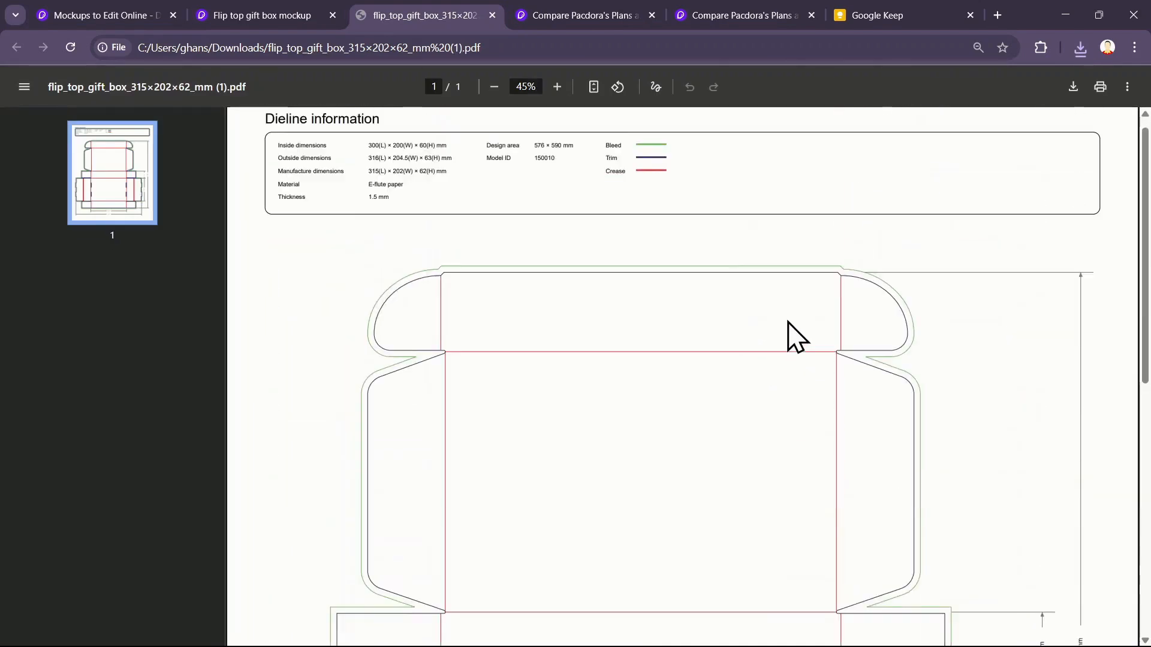
- Return to the gift box mockup's upload editor, place the uploaded --BOX-- image on the lid panel, and check the 3D preview
left_click(270, 3)
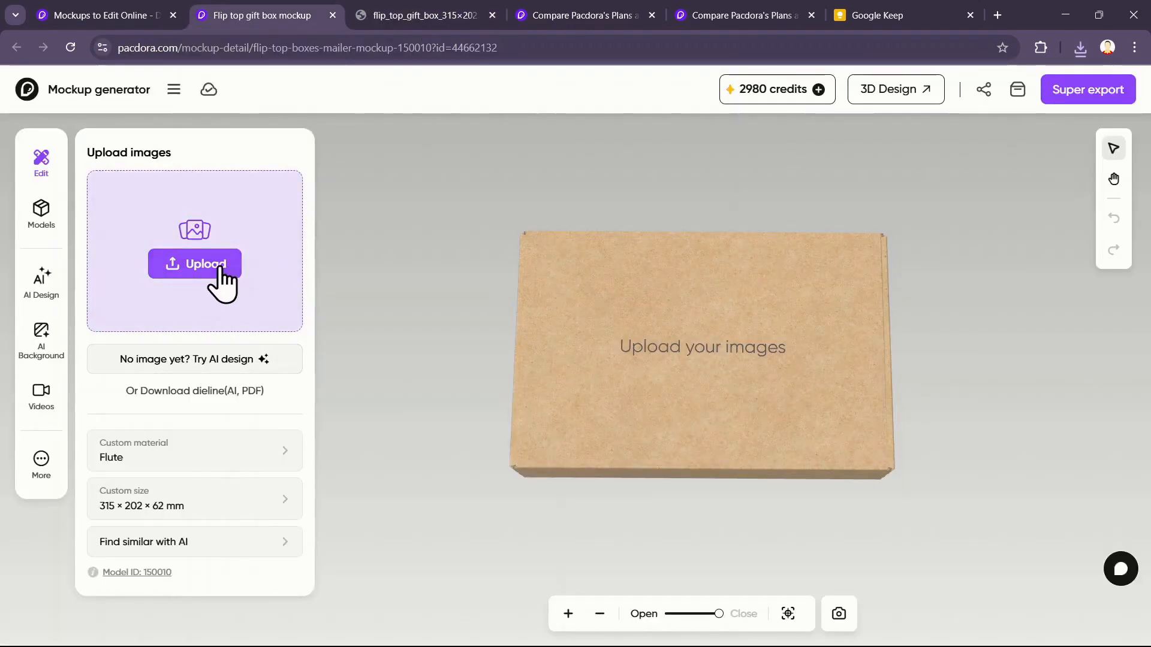
left_click(202, 268)
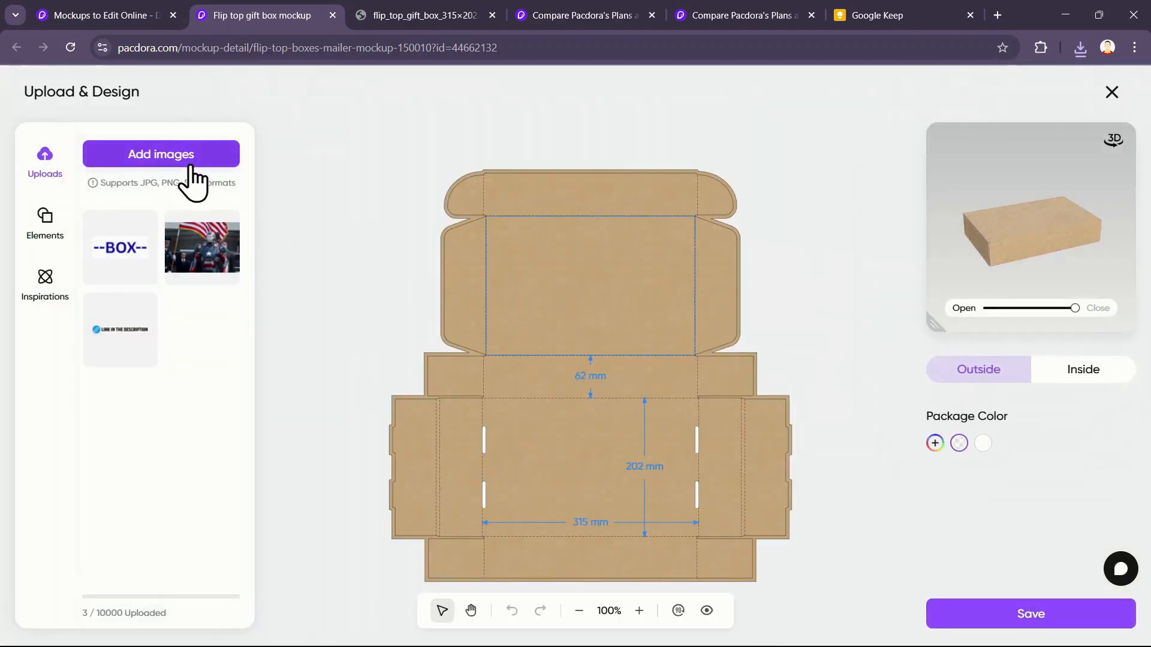
left_click(124, 248)
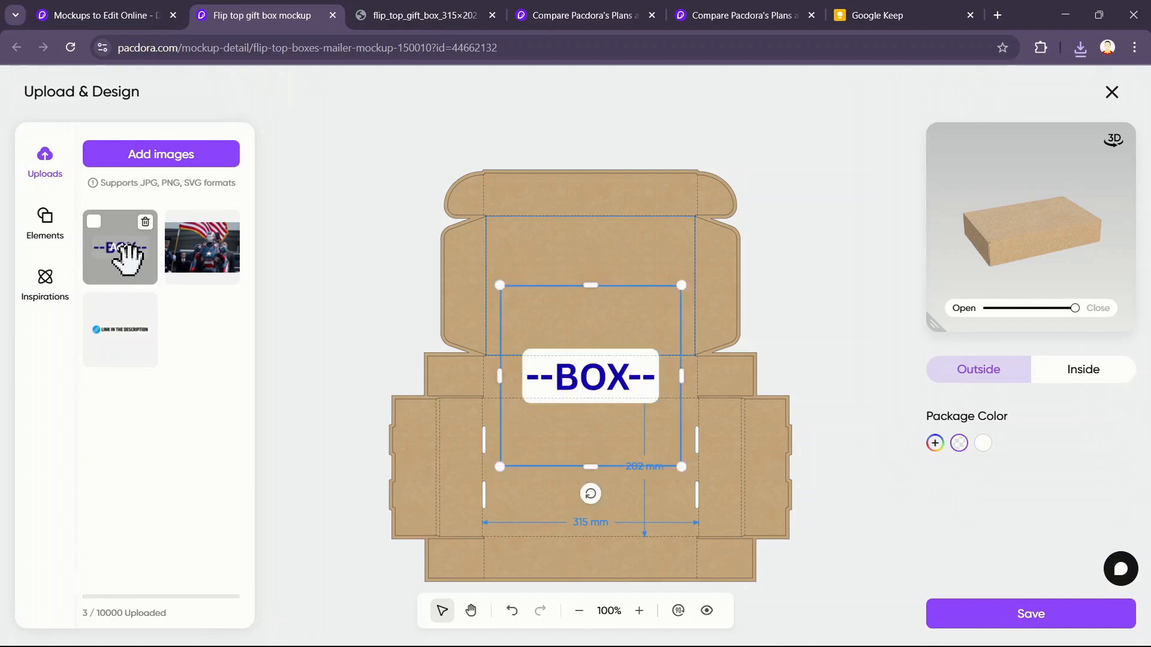
left_click_drag(611, 419, 609, 327)
mouse_move(1023, 257)
left_mouse_down()
mouse_move(989, 278)
mouse_move(932, 267)
mouse_move(1017, 267)
left_mouse_up()
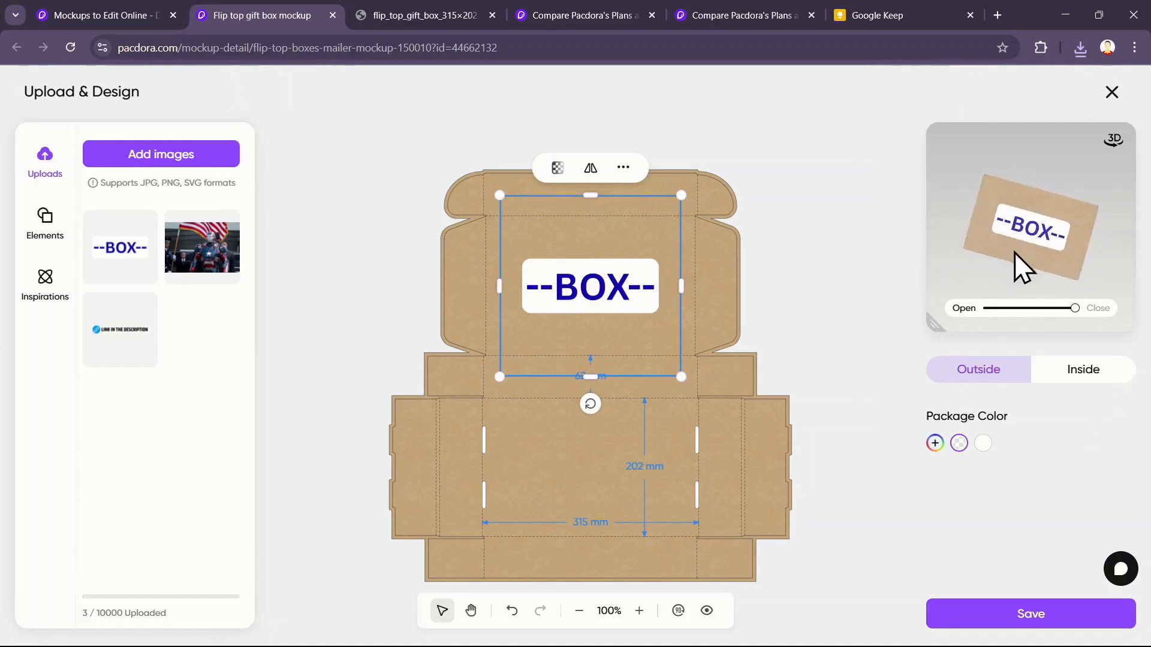
- Try adding a text element to the dieline and delete it again
left_click(51, 240)
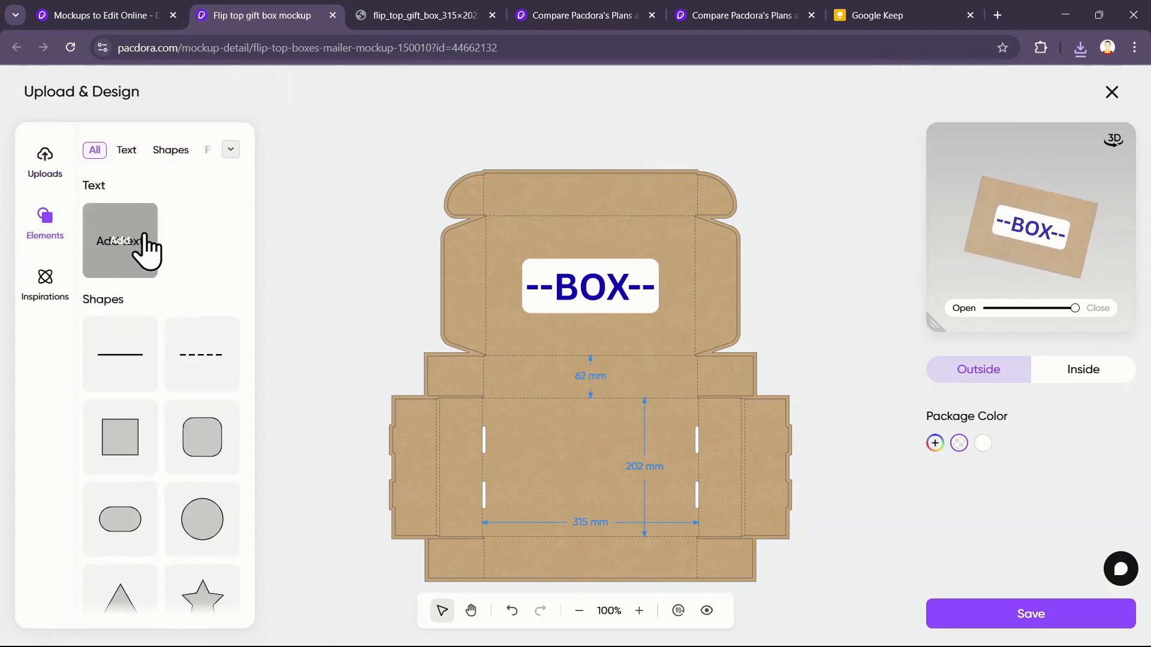
left_click(123, 252)
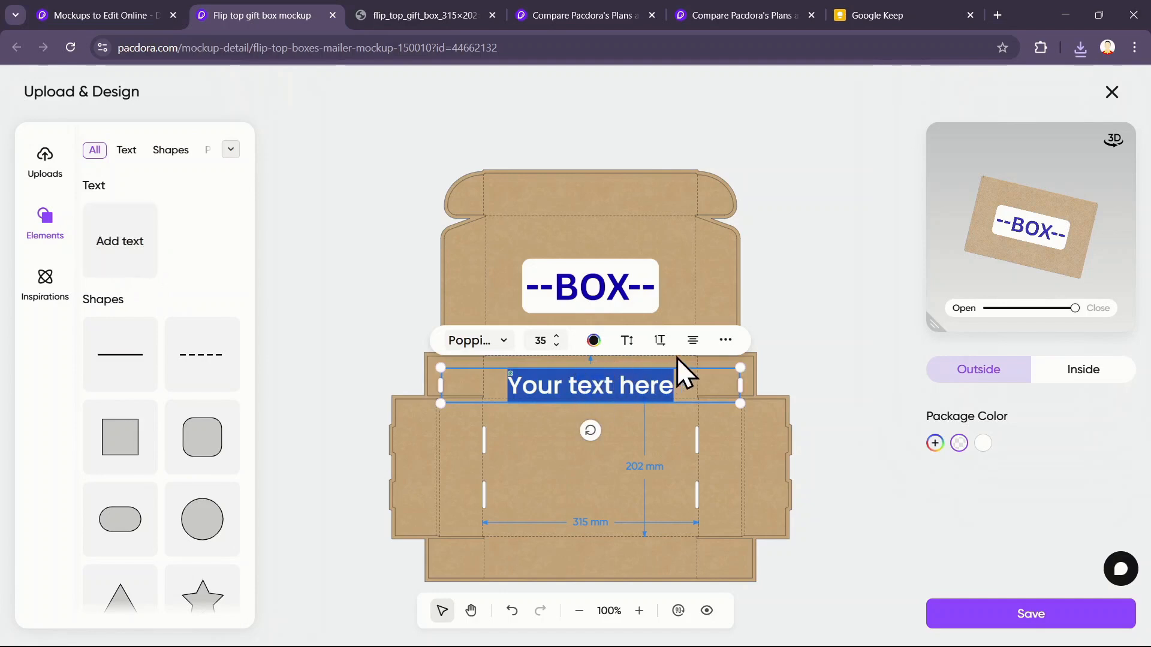
left_click(726, 340)
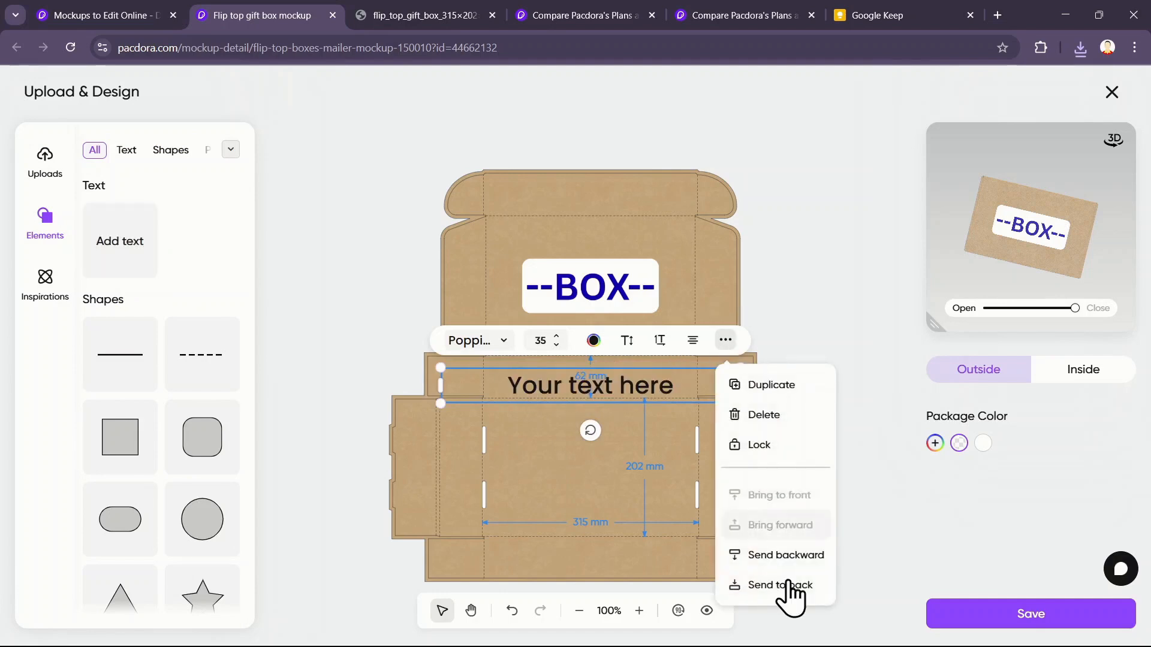
left_click(757, 419)
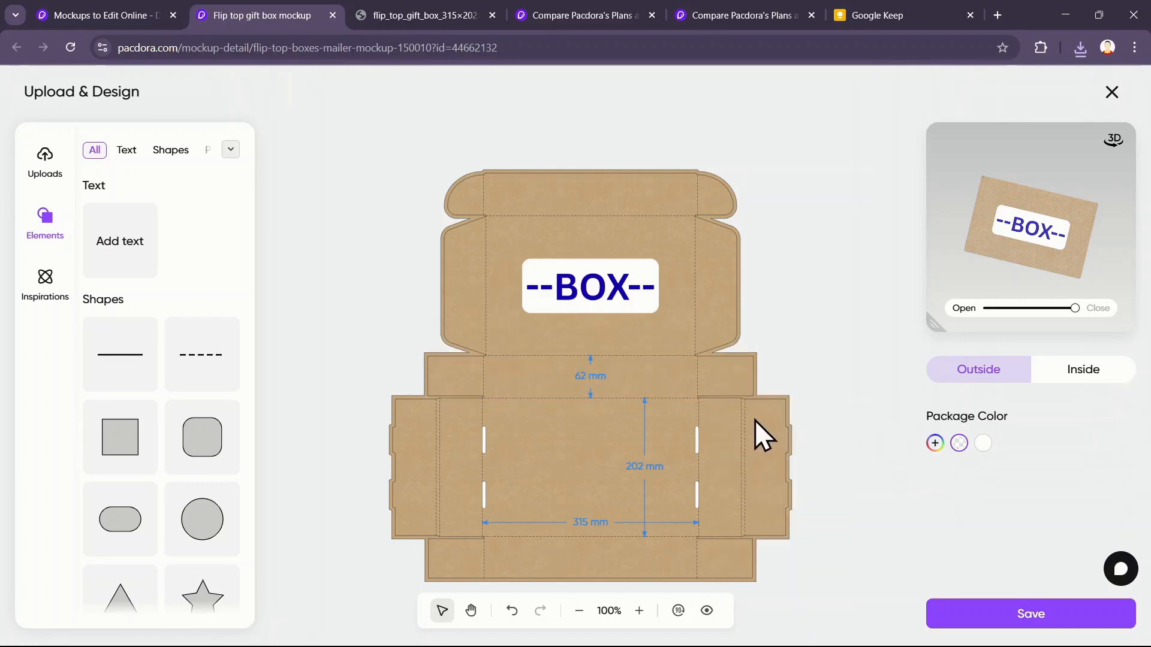
- Try adding the packaging symbol of hands holding a box to the dieline and undo it
scroll(145, 396, "down", 1)
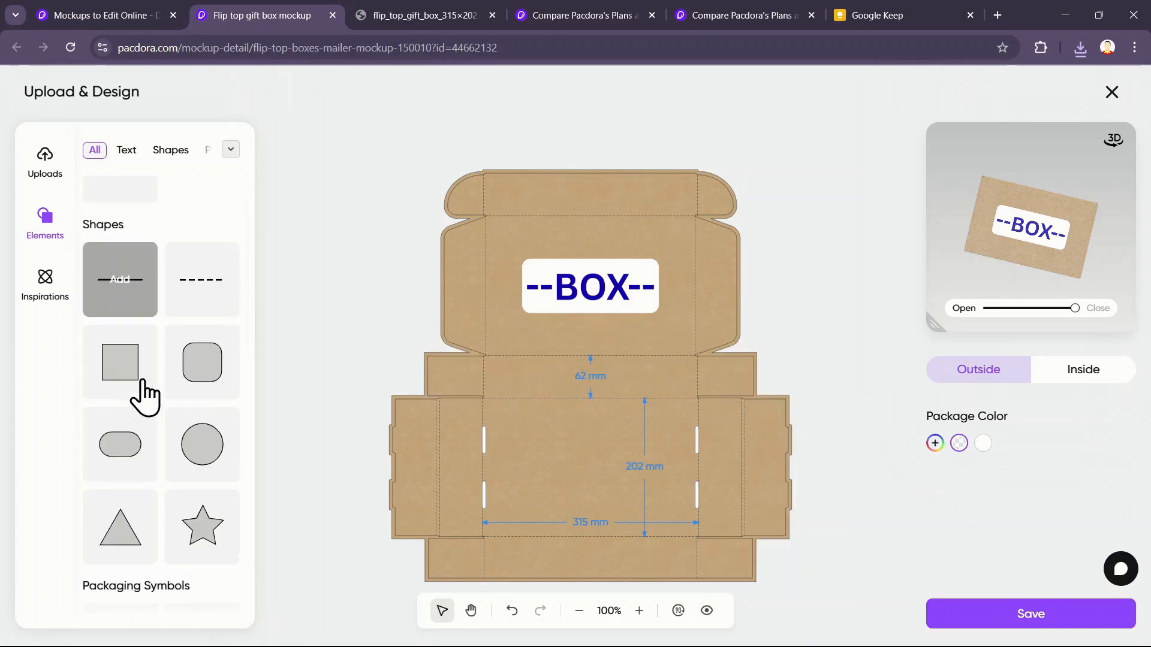
scroll(192, 389, "down", 3)
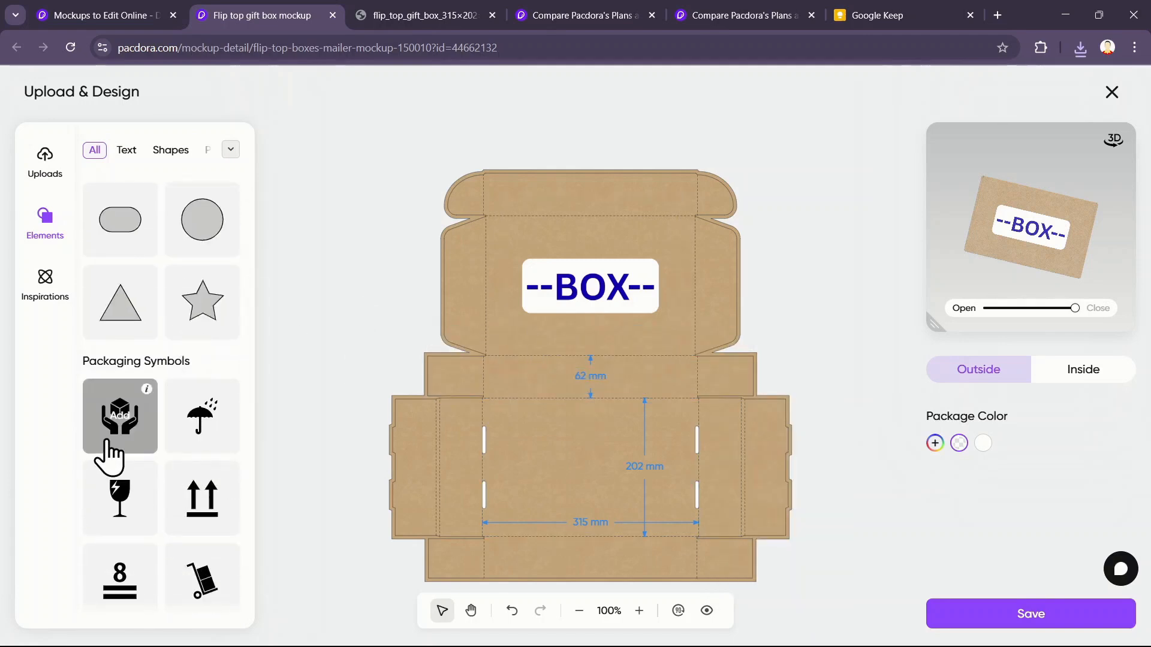
left_click(120, 415)
key("ctrl+z")
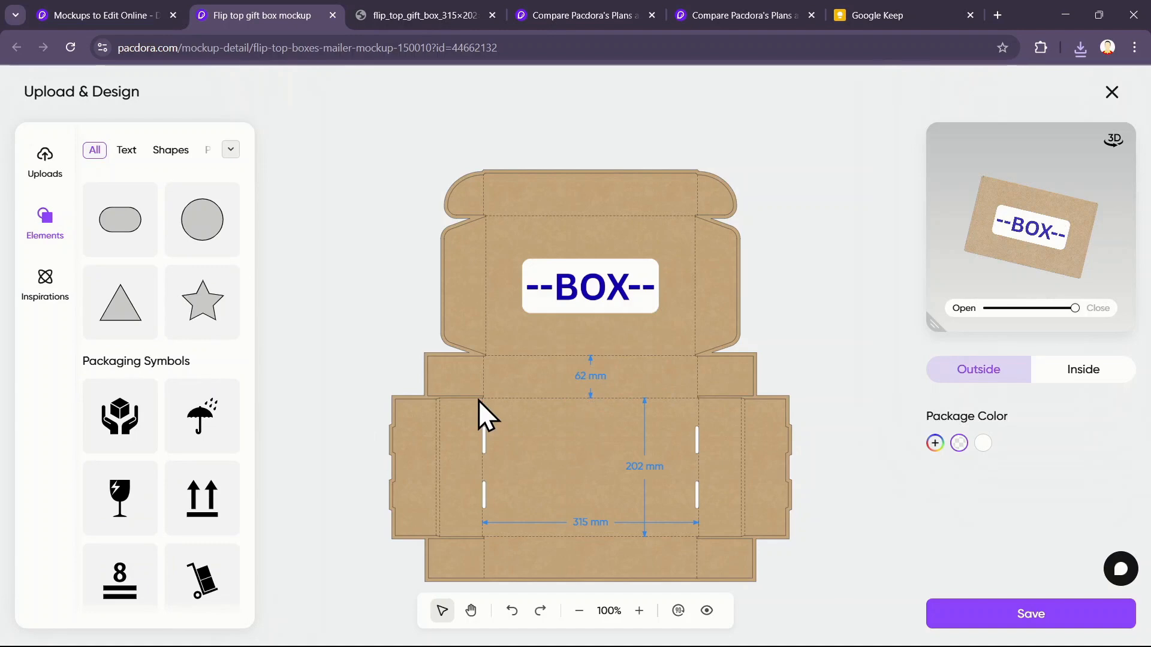
- Apply the red, blue and yellow geometric pattern to the outside of the box
left_click(47, 294)
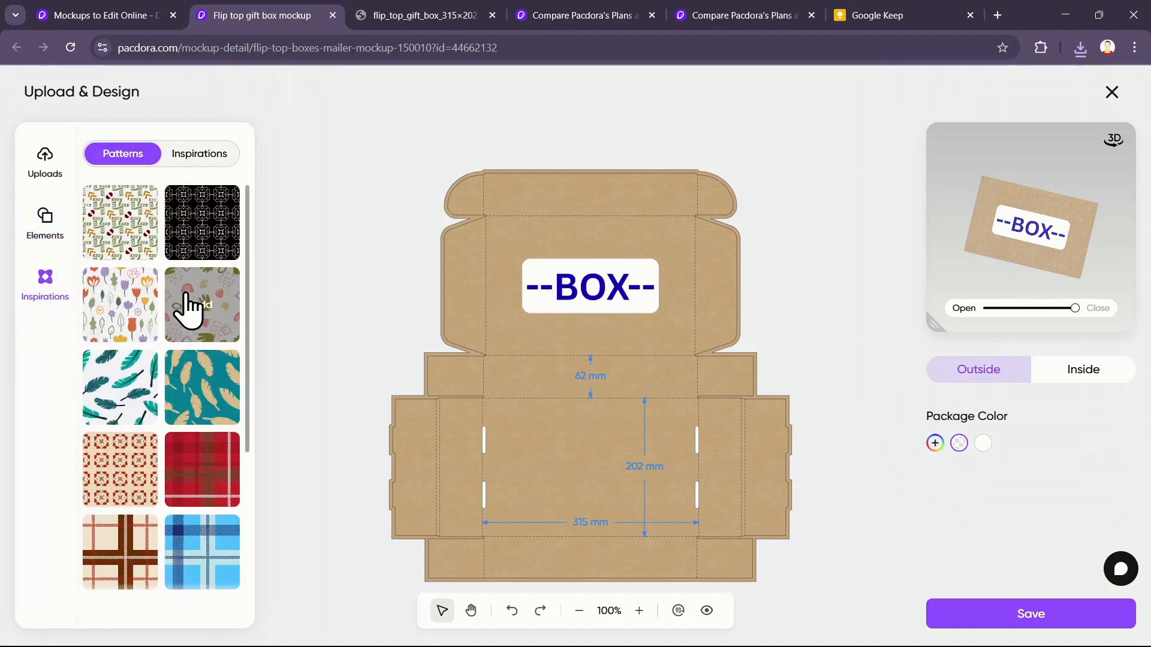
scroll(193, 372, "down", 4)
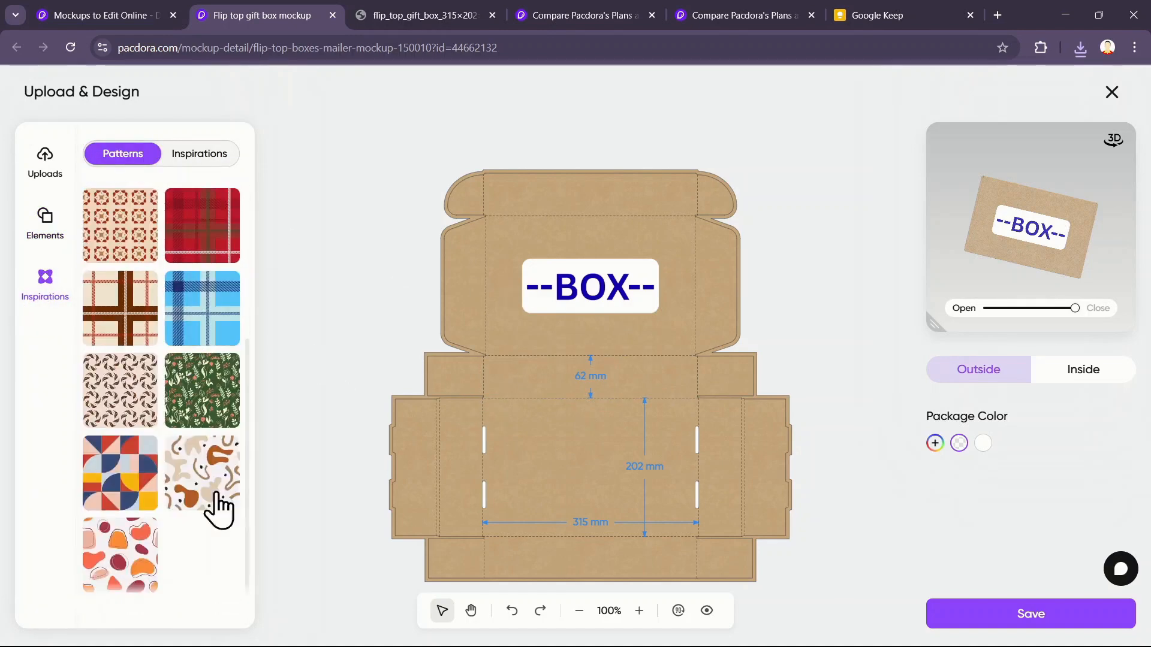
left_click(108, 470)
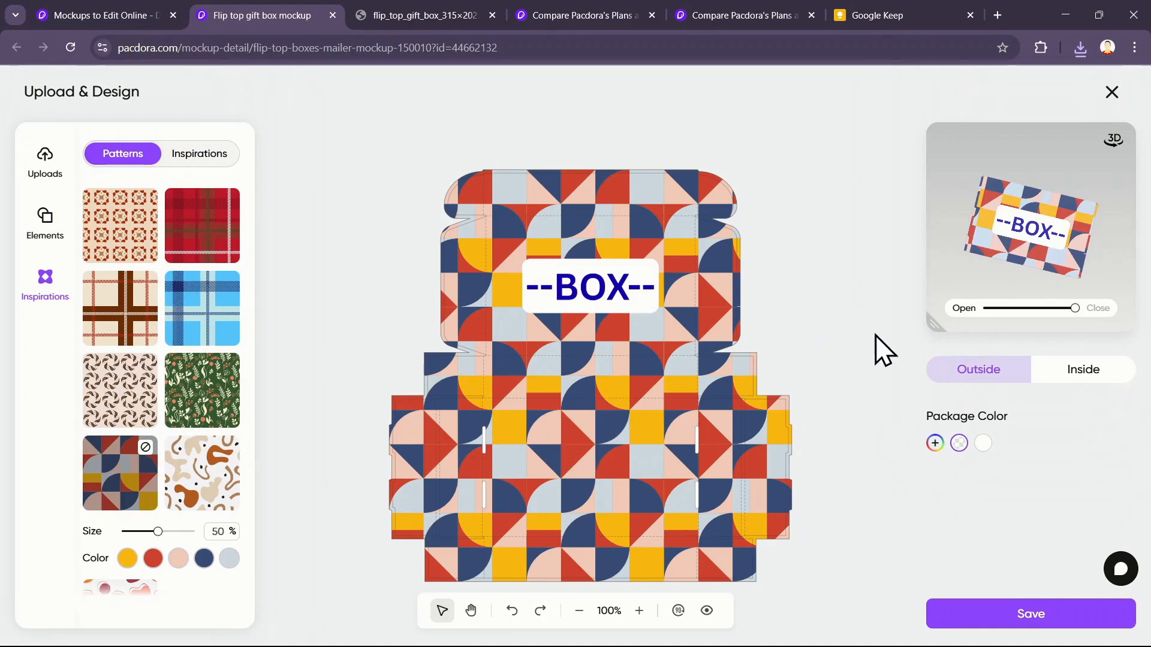
- Open the box partway in the 3D preview and set its inside package color to dark grey #545454
mouse_move(997, 367)
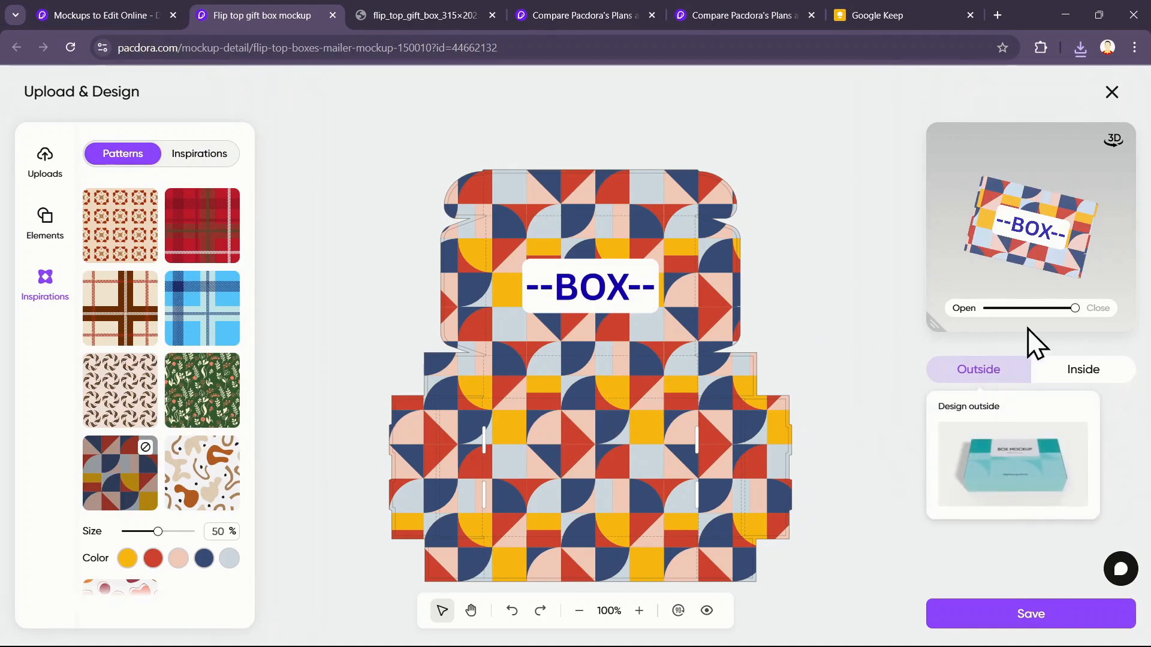
left_click_drag(1073, 309, 1024, 308)
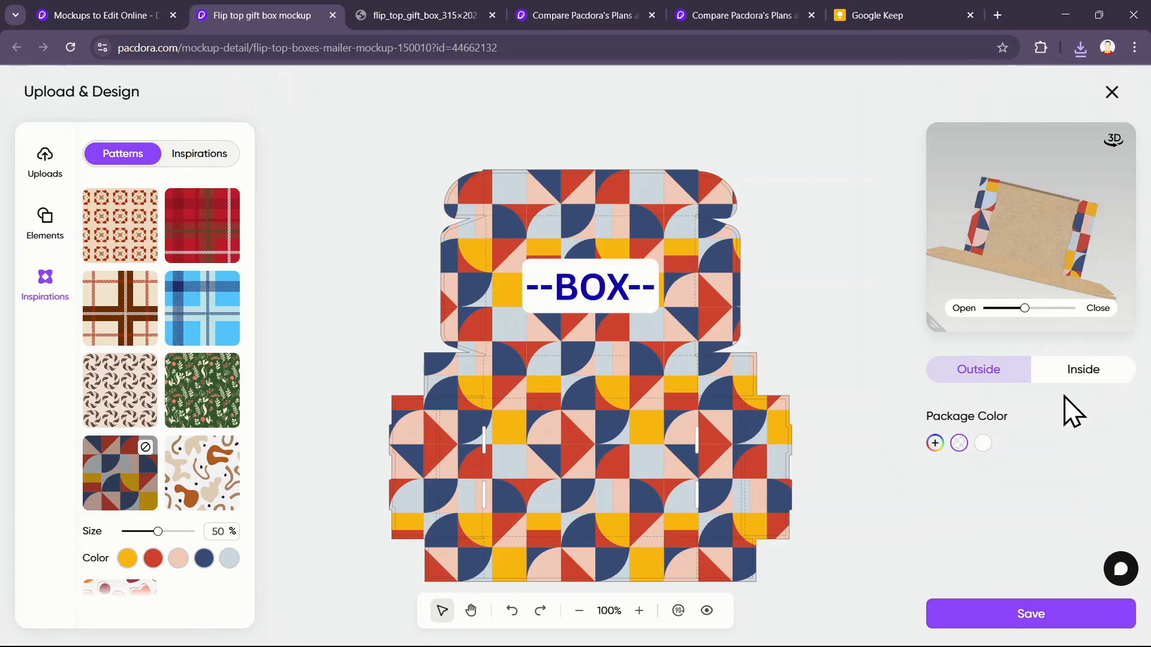
left_click(1079, 379)
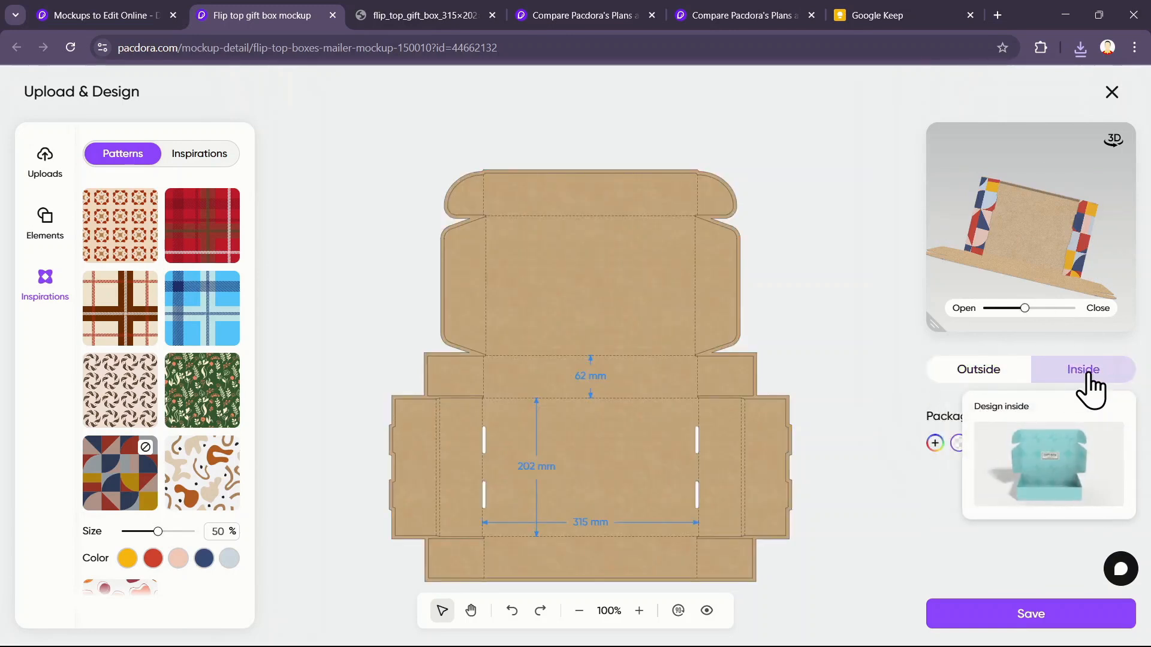
left_click(934, 443)
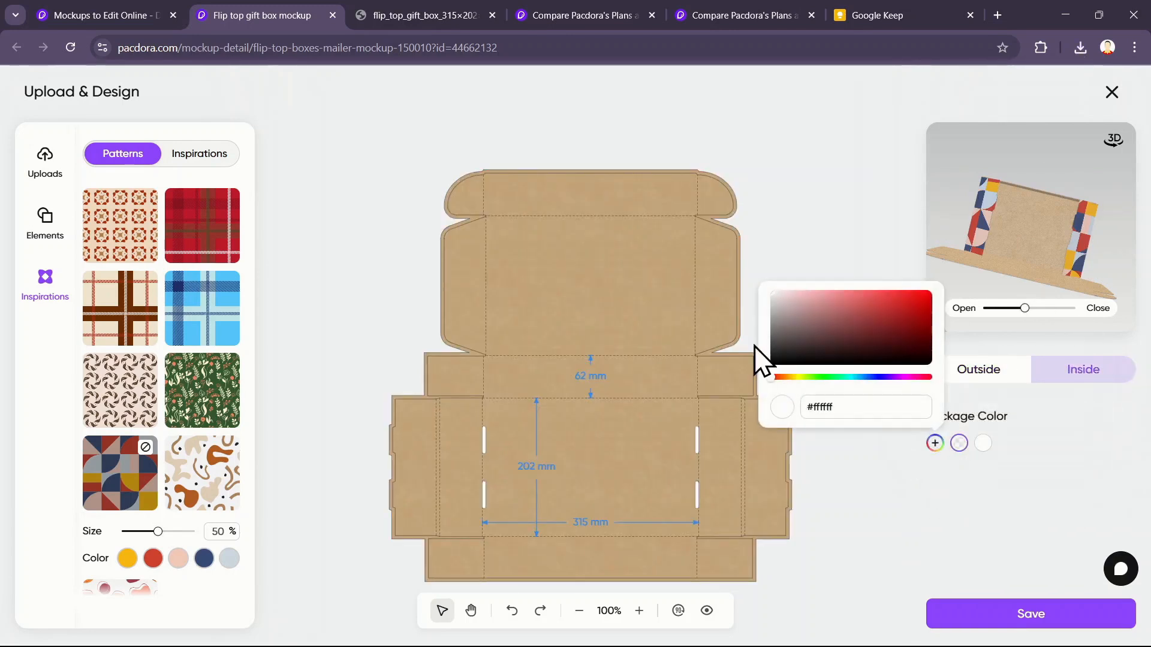
mouse_move(794, 328)
left_mouse_down()
mouse_move(742, 334)
mouse_move(771, 337)
mouse_move(763, 343)
left_mouse_up()
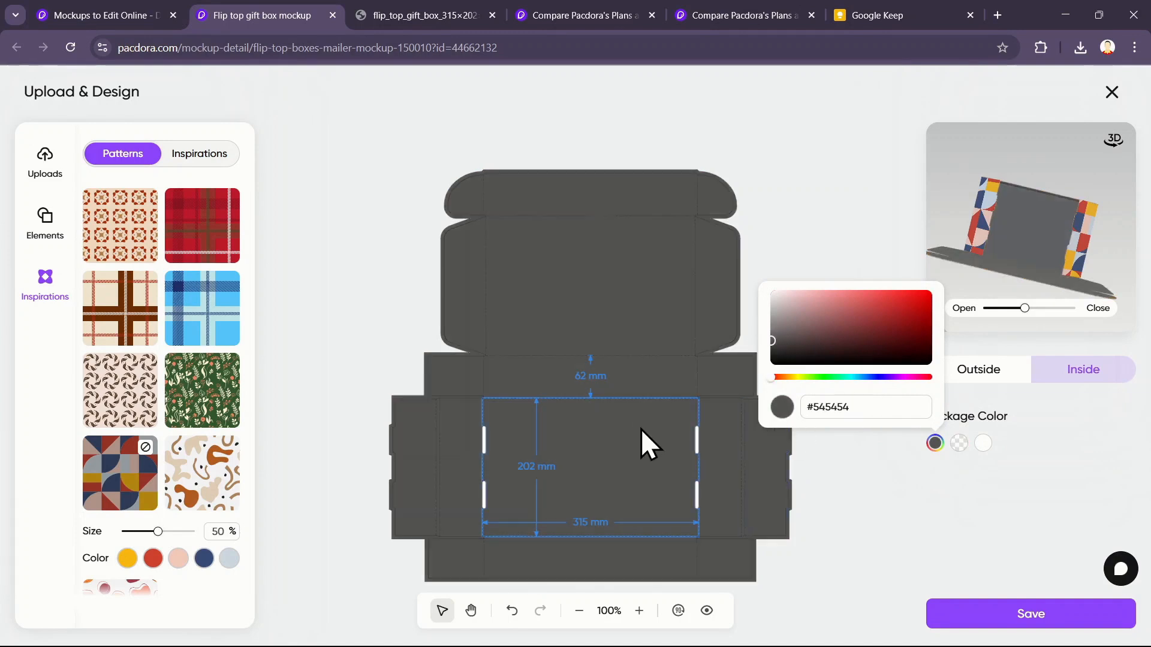
left_click(786, 483)
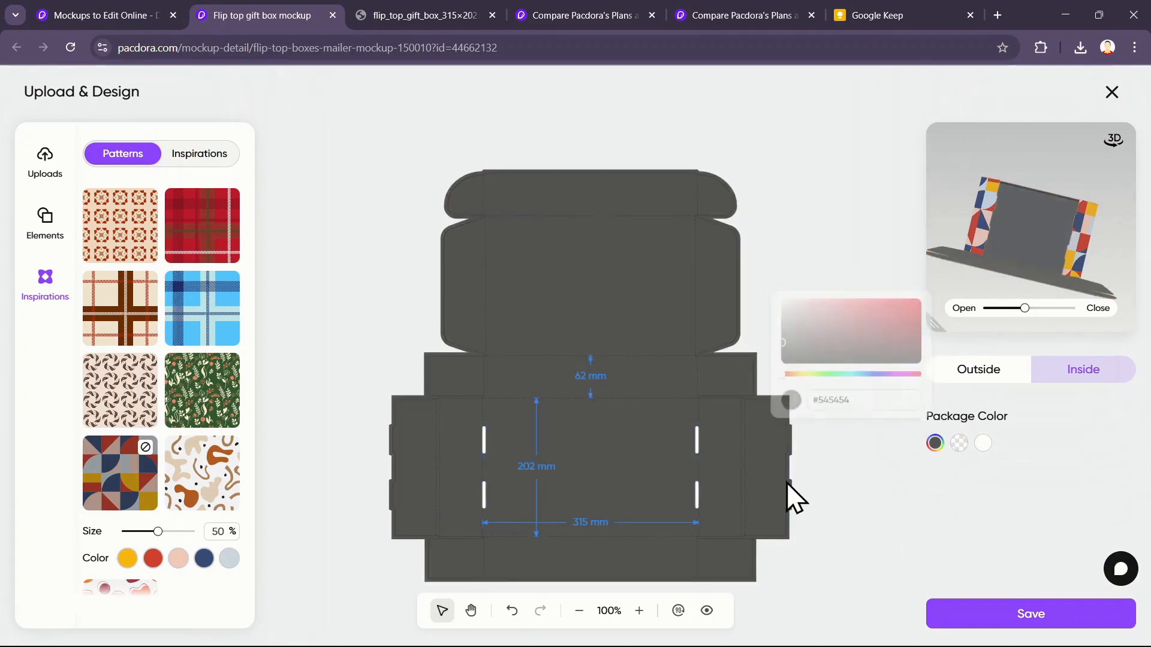
- Save the pattern and inside color design and inspect the closed box from above in the 3D view
left_click(1063, 624)
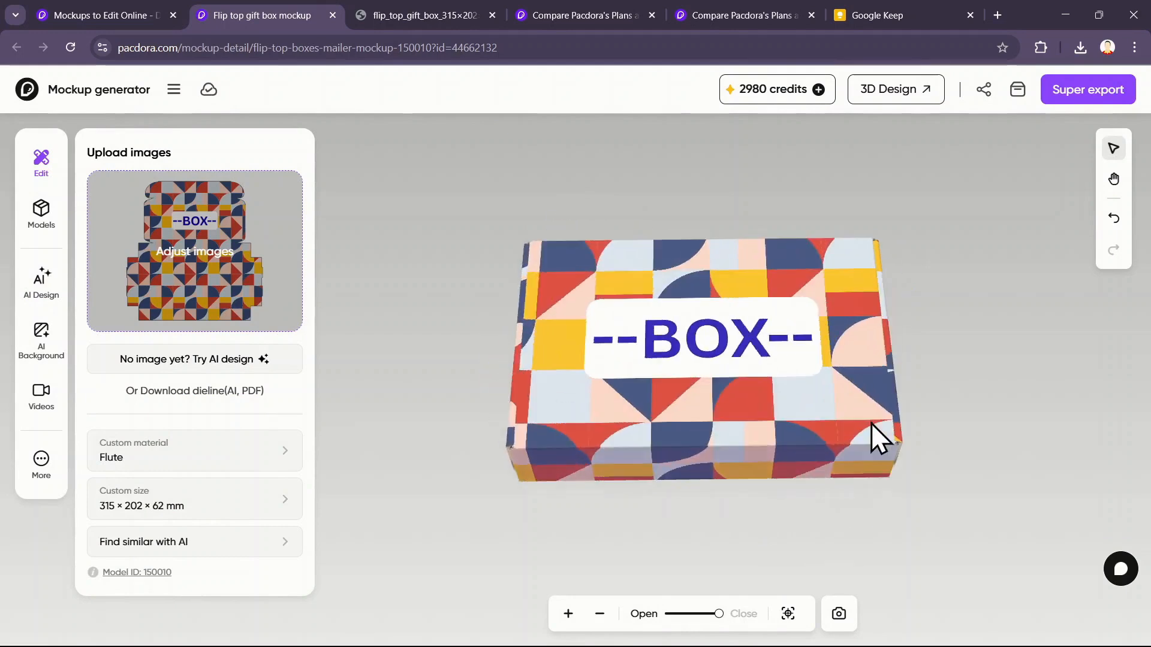
left_click_drag(874, 422, 724, 405)
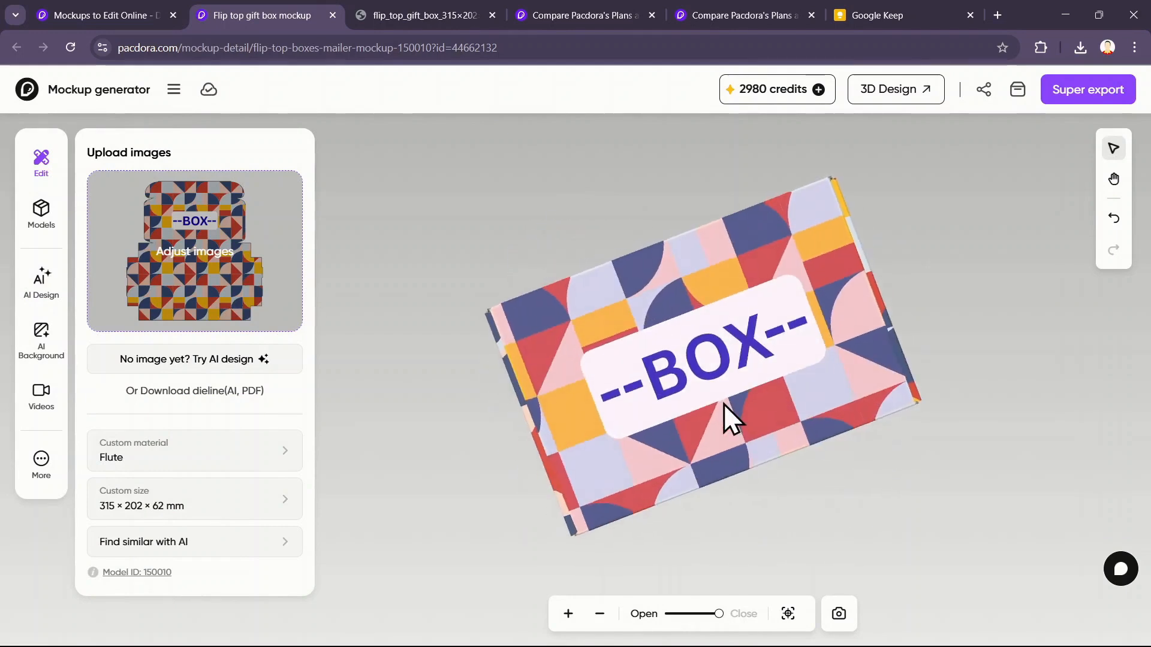
- Examine the custom size settings for the box, including the millimetre and inch units, without changing its dimensions
left_click(174, 510)
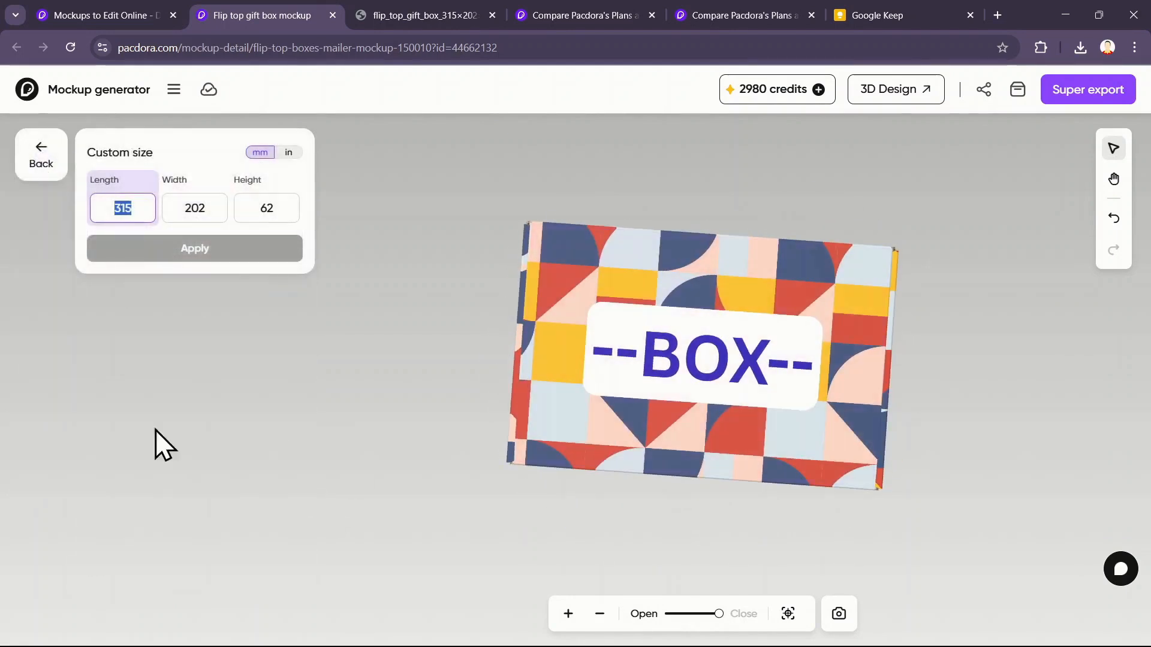
left_click(288, 153)
left_click(261, 154)
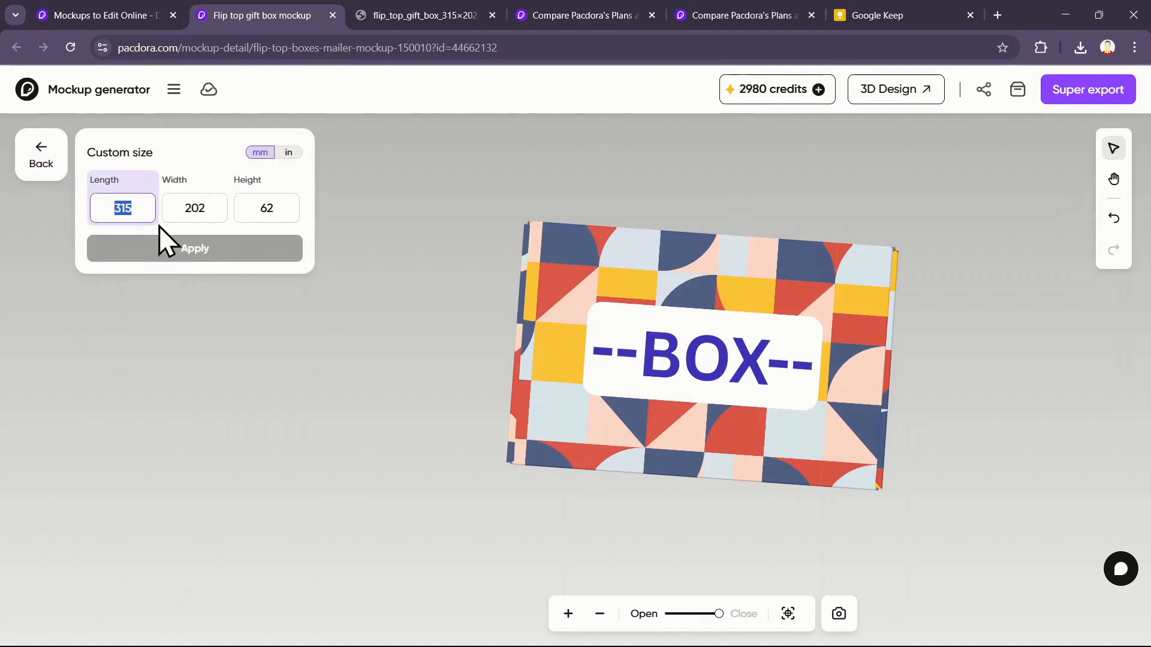
left_click(218, 210)
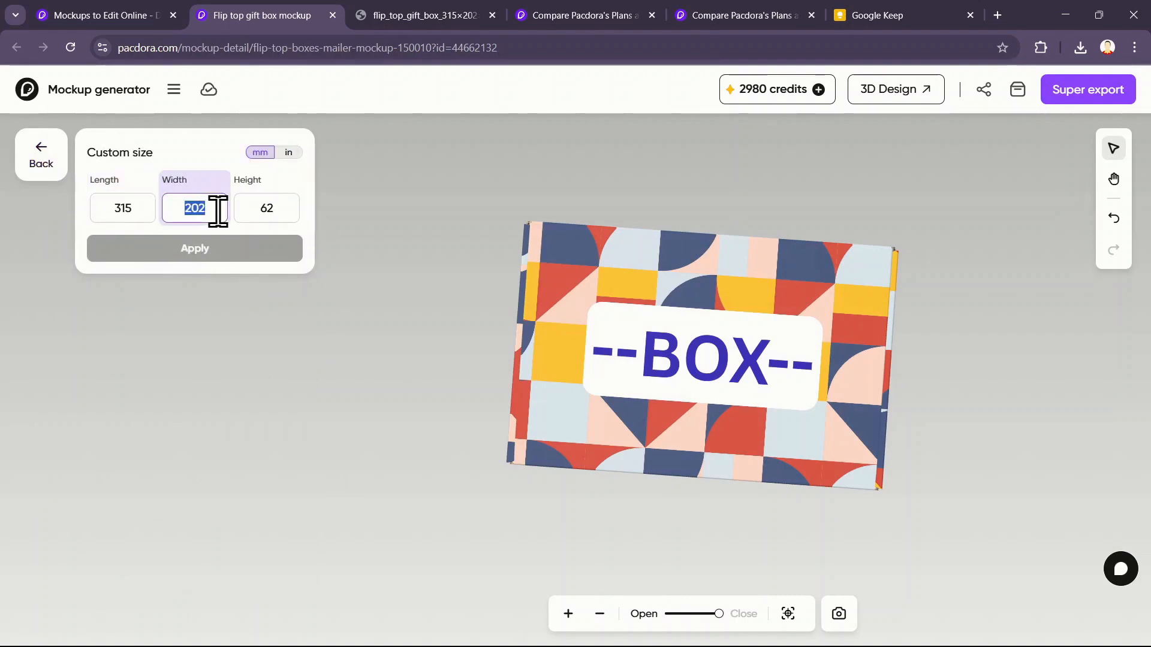
left_click(39, 157)
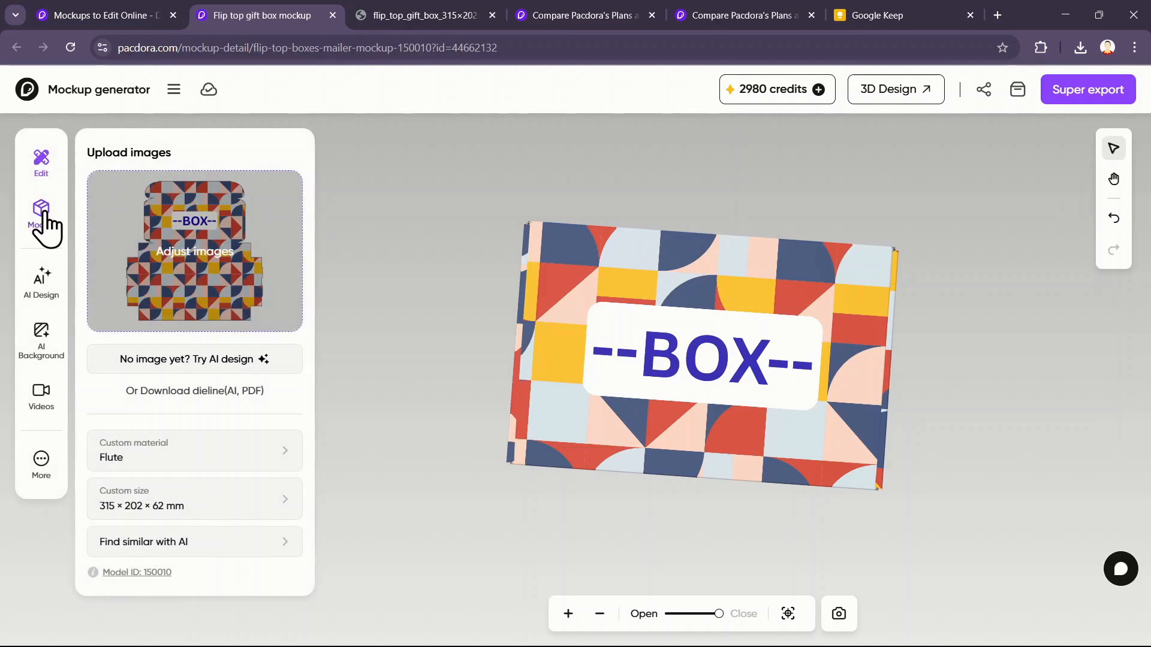
- Look at the AI design options and set the mockup background to the black gradient
left_click(50, 287)
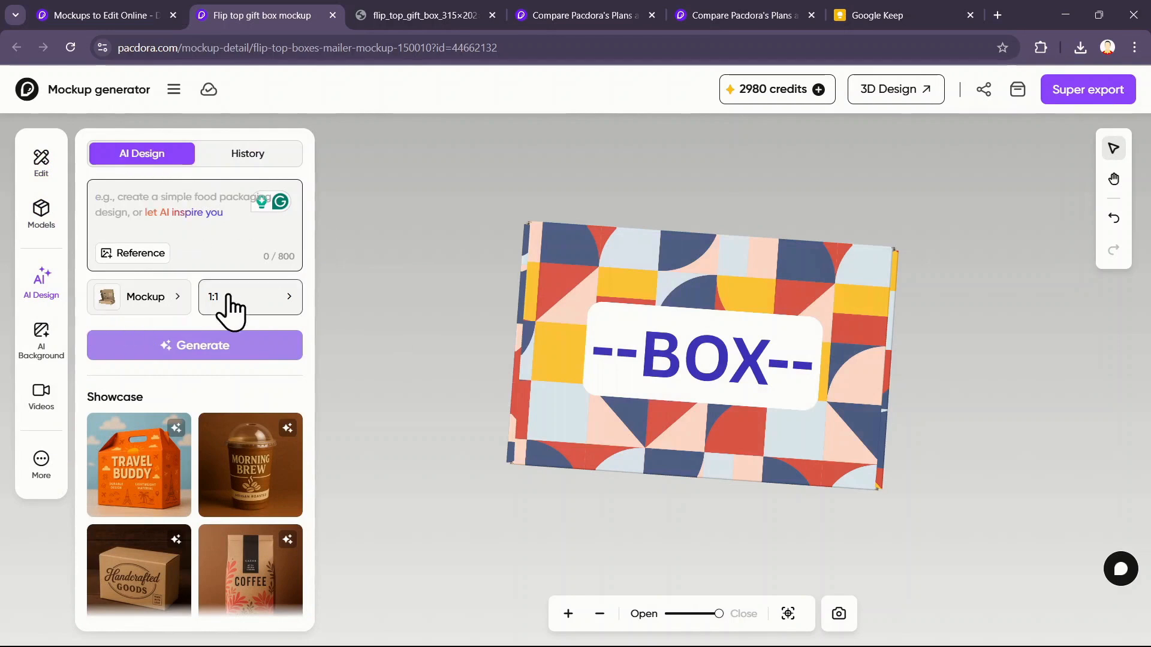
left_click(44, 344)
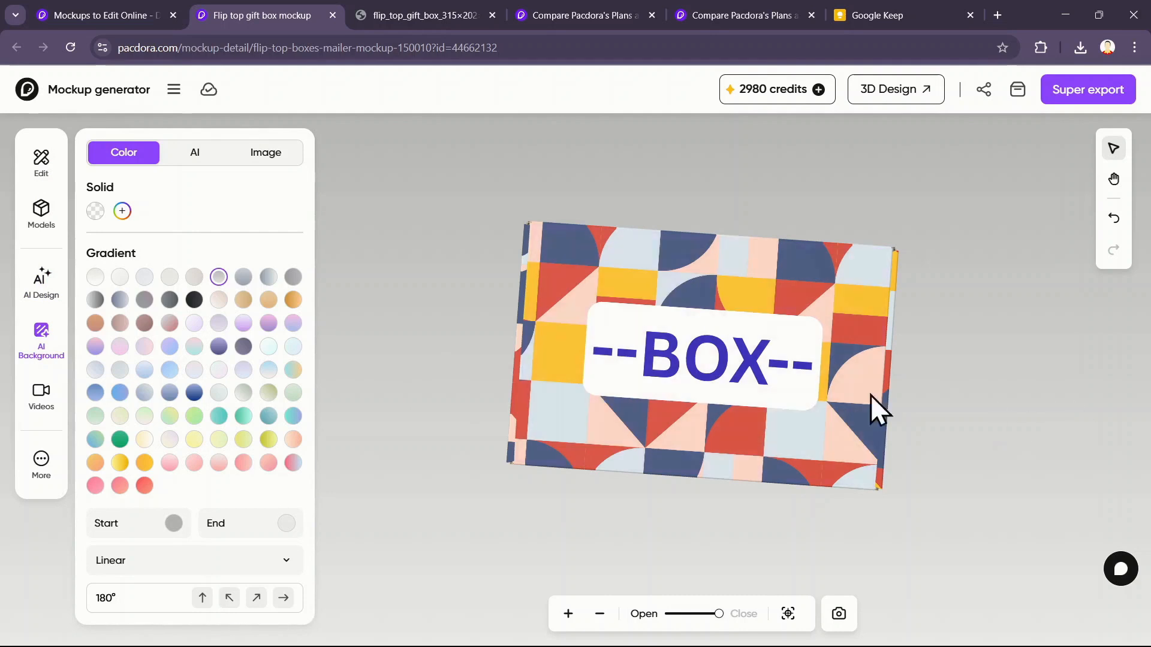
left_click(194, 299)
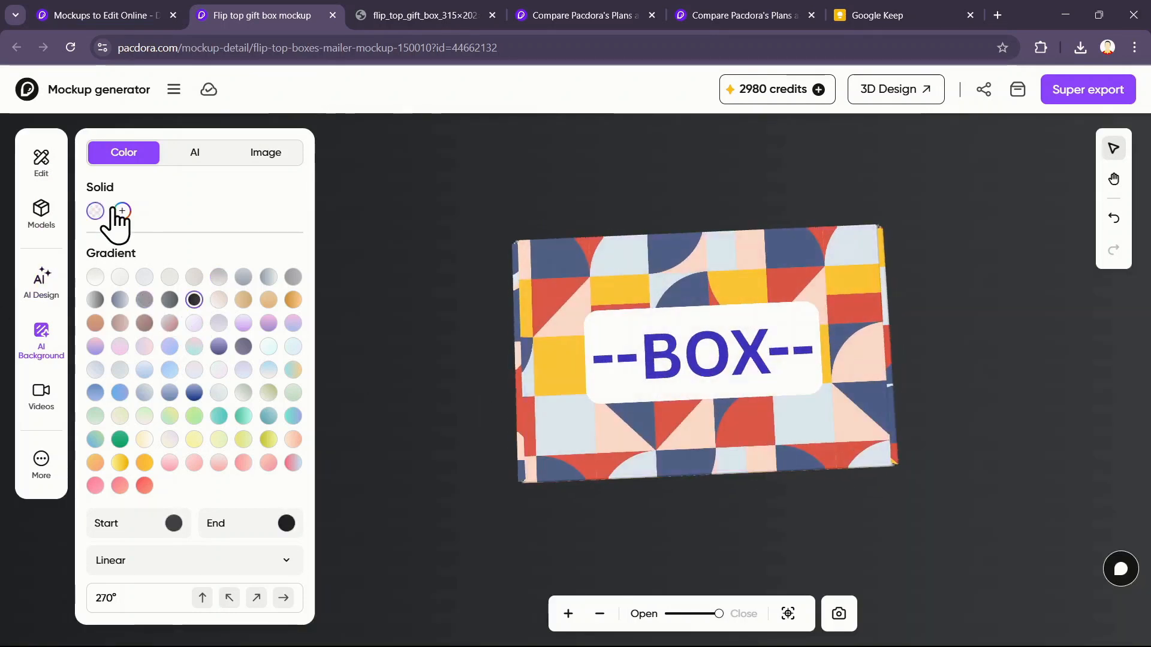
- Examine the AI-generated and uploaded-image background options while viewing the box from several angles
left_click(190, 155)
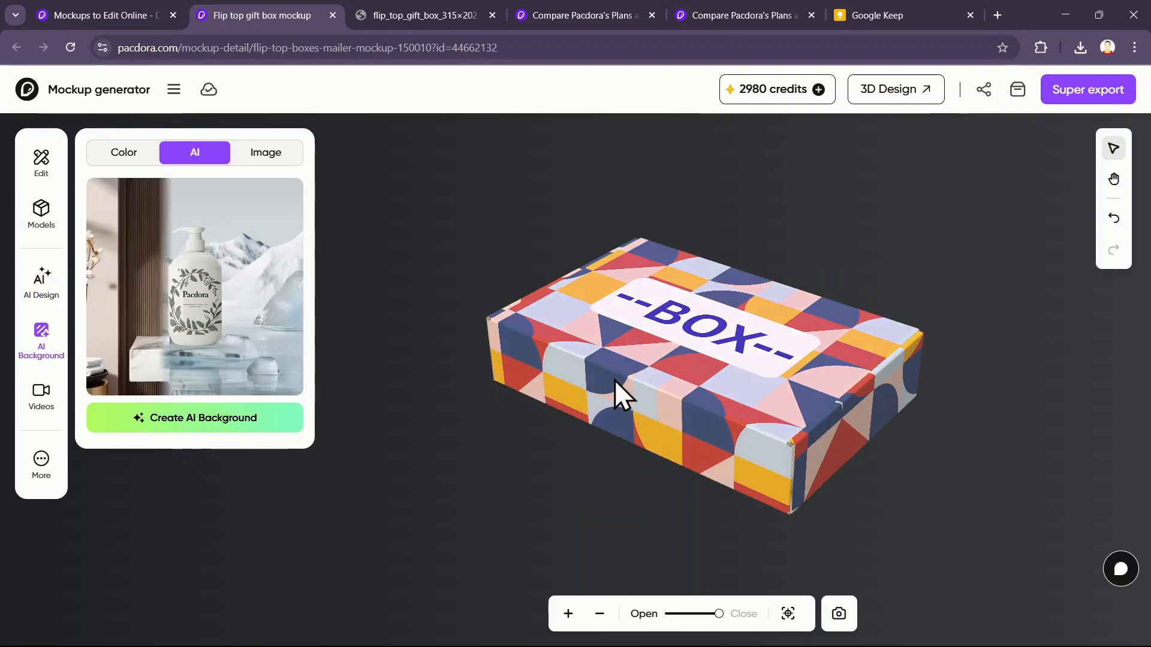
left_click_drag(617, 384, 781, 390)
left_click(265, 155)
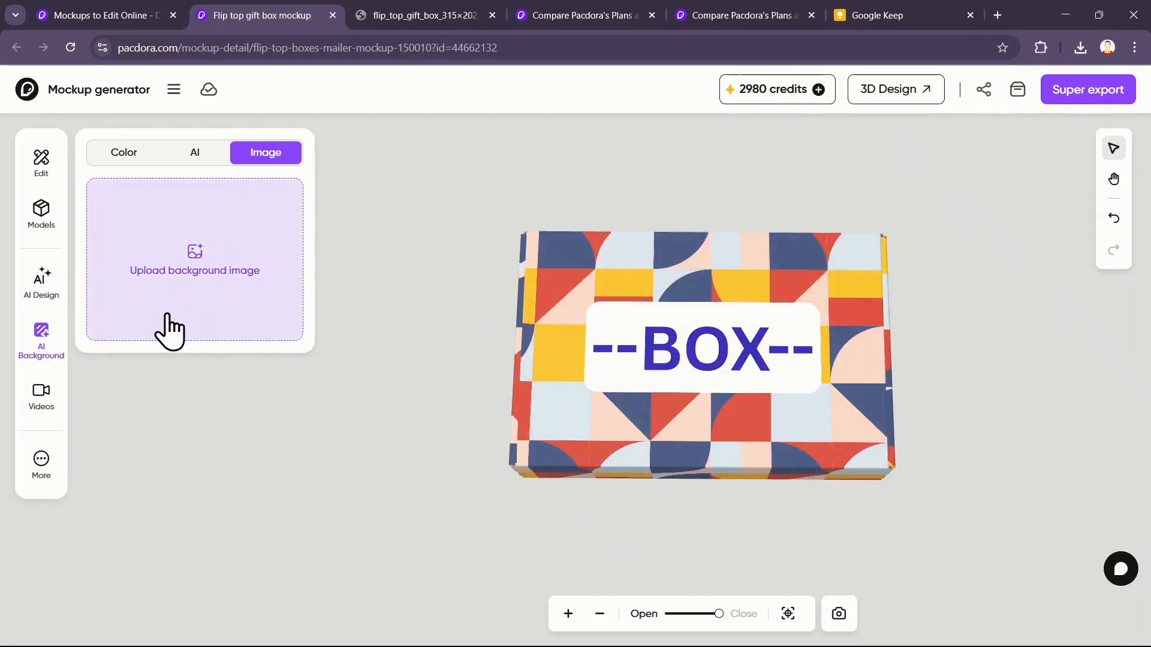
left_click_drag(572, 463, 552, 368)
- Preview the Folder and Rotation2 video animations on the box
left_click(40, 396)
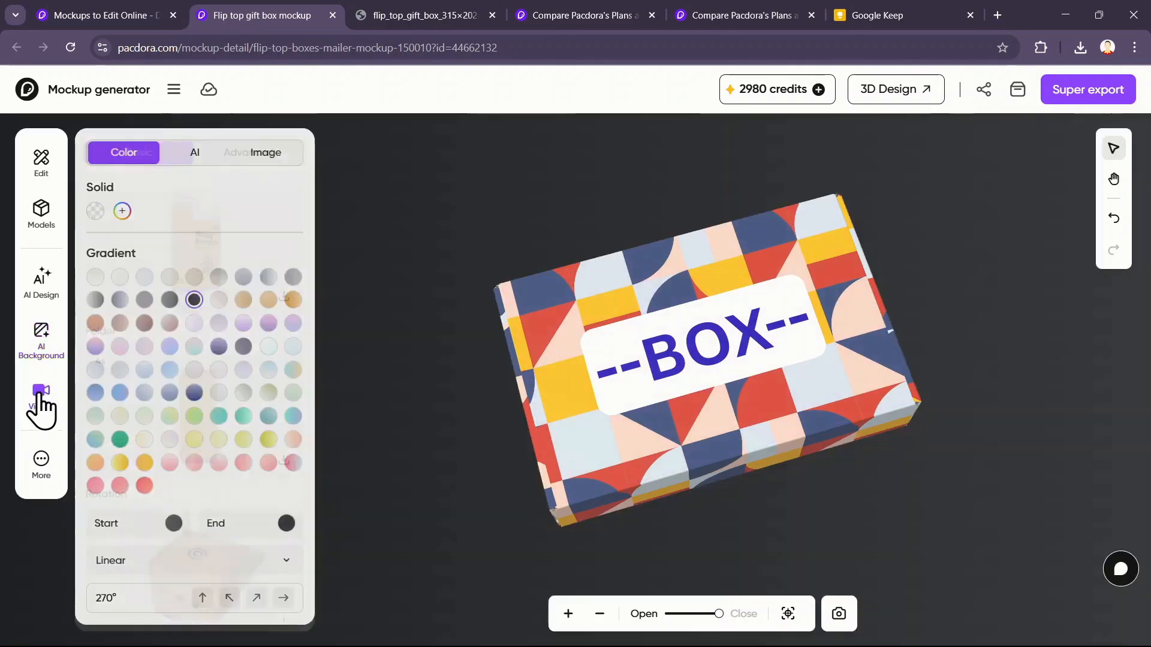
left_click_drag(648, 393, 689, 456)
left_click(192, 288)
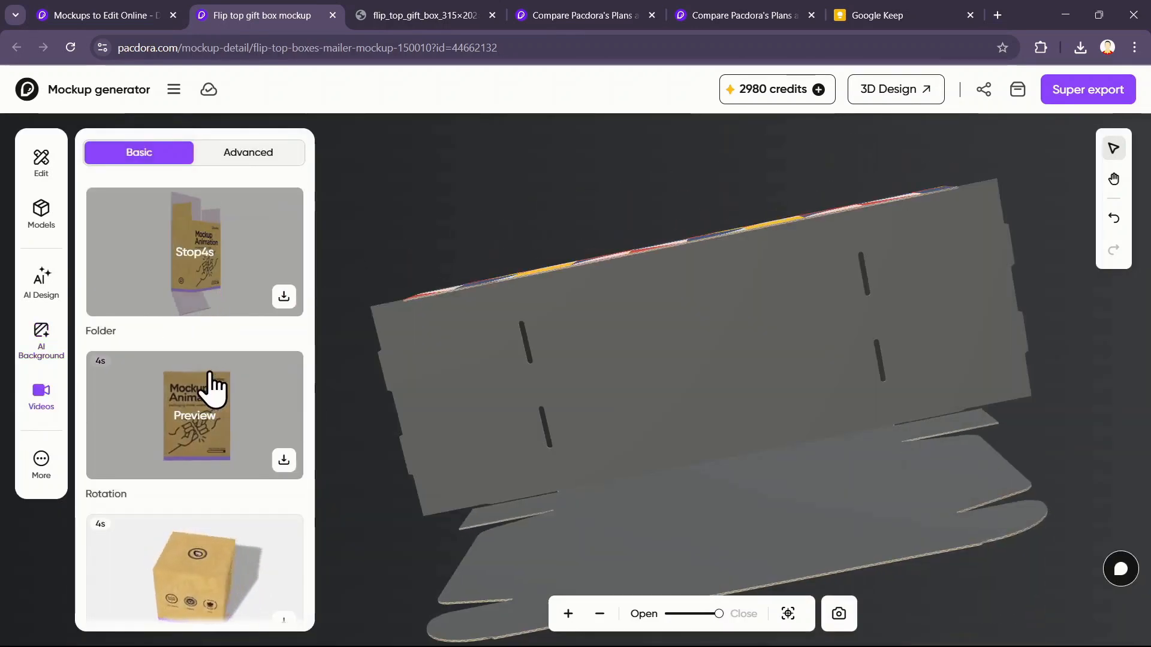
scroll(222, 390, "down", 3)
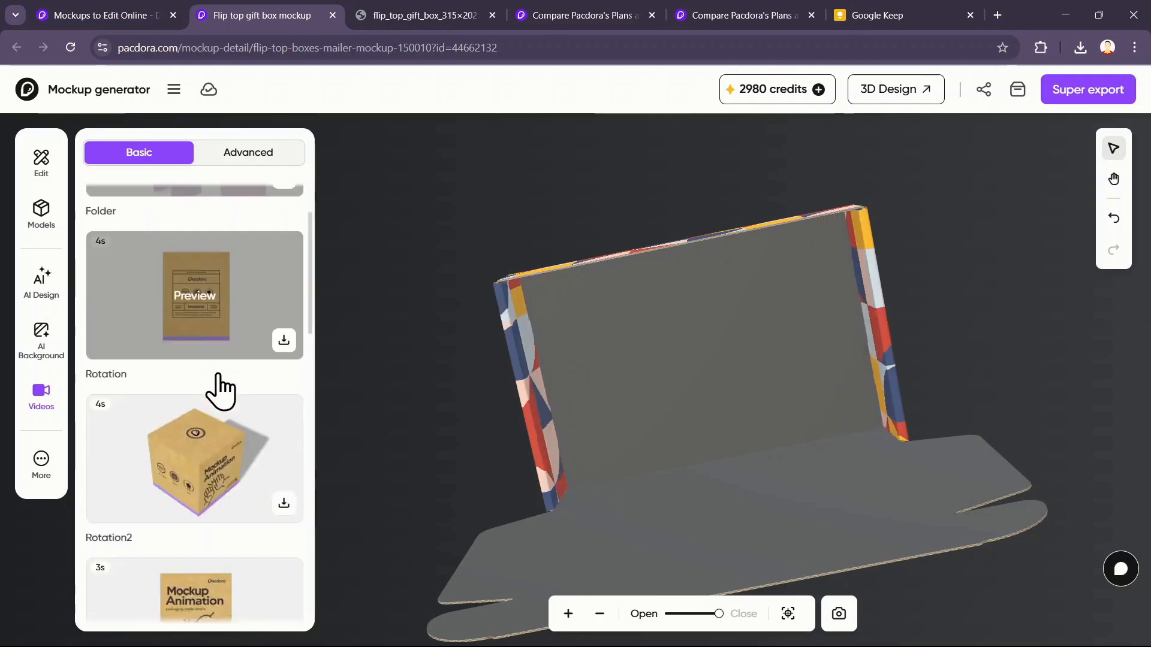
left_click(206, 424)
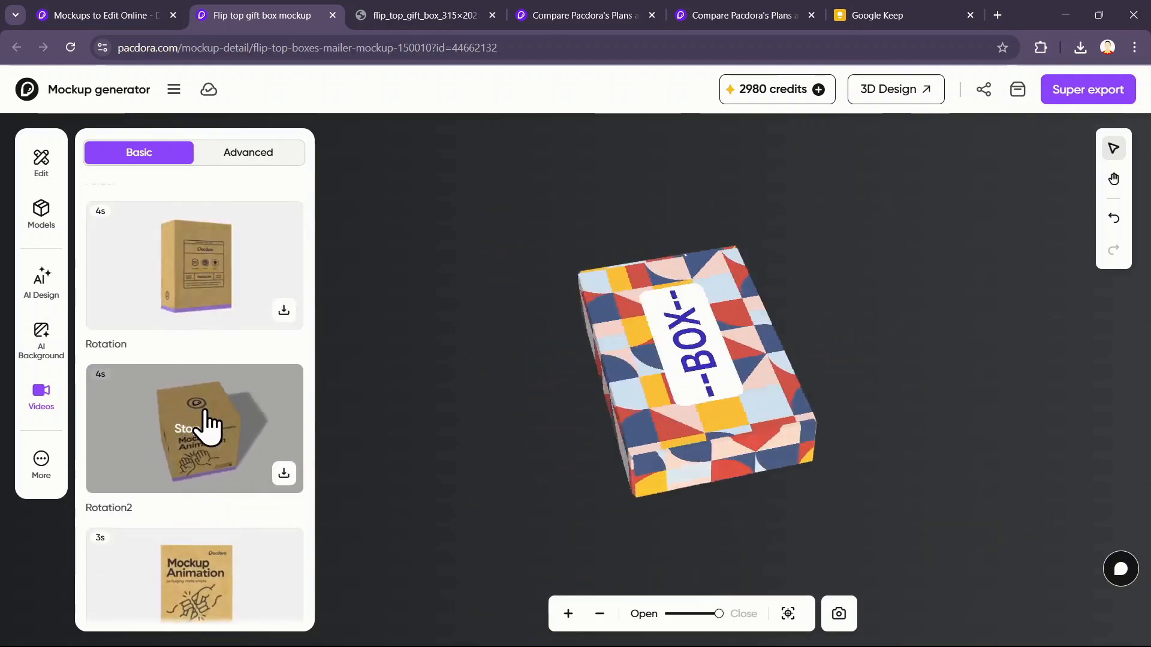
- Open the box in the 3D design editor and return to the mockup page
left_click(896, 90)
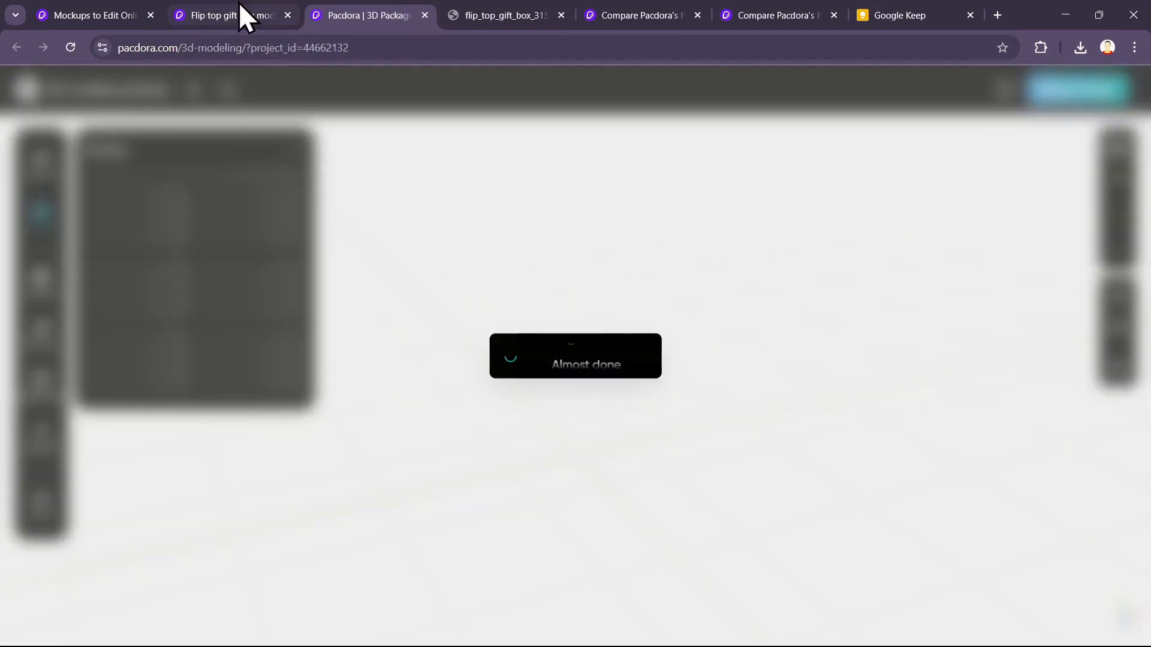
left_click(238, 5)
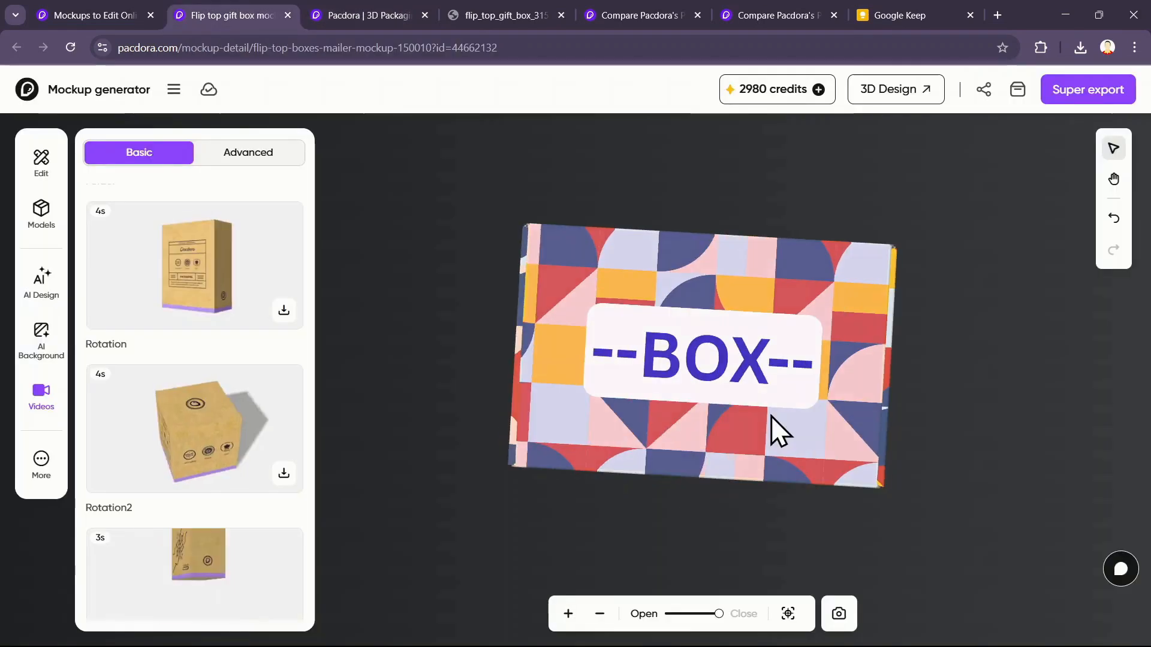
- Open the mockup export settings and set the image ratio to 16:9 and the format to JPG
left_click(1086, 99)
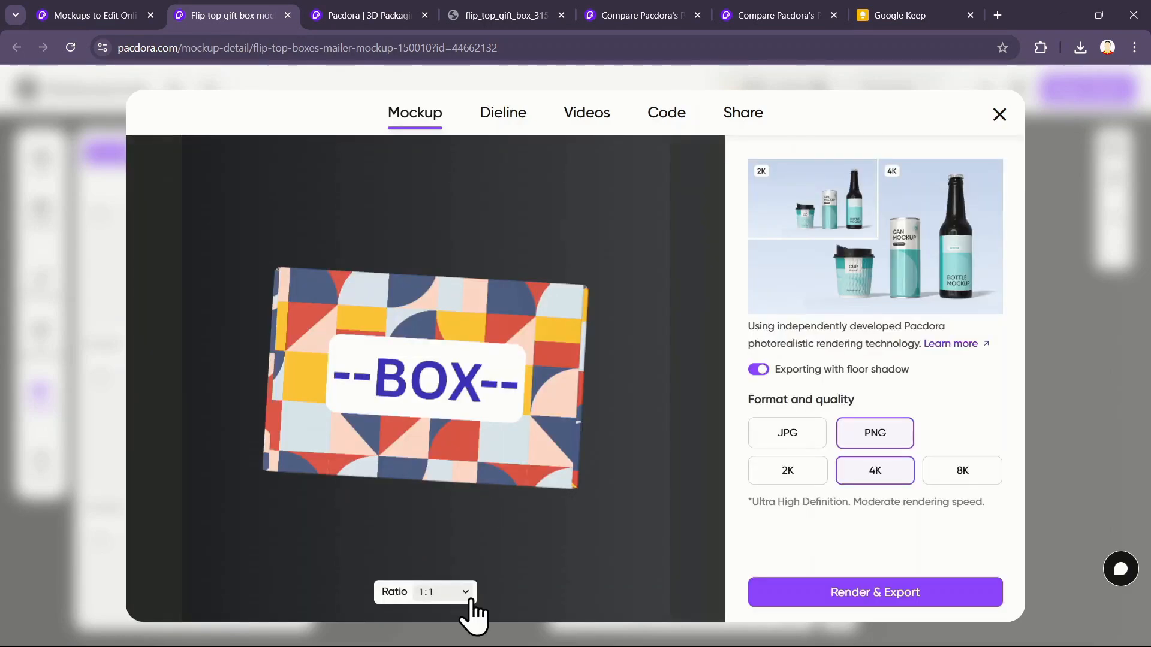
left_click(465, 593)
left_click(444, 470)
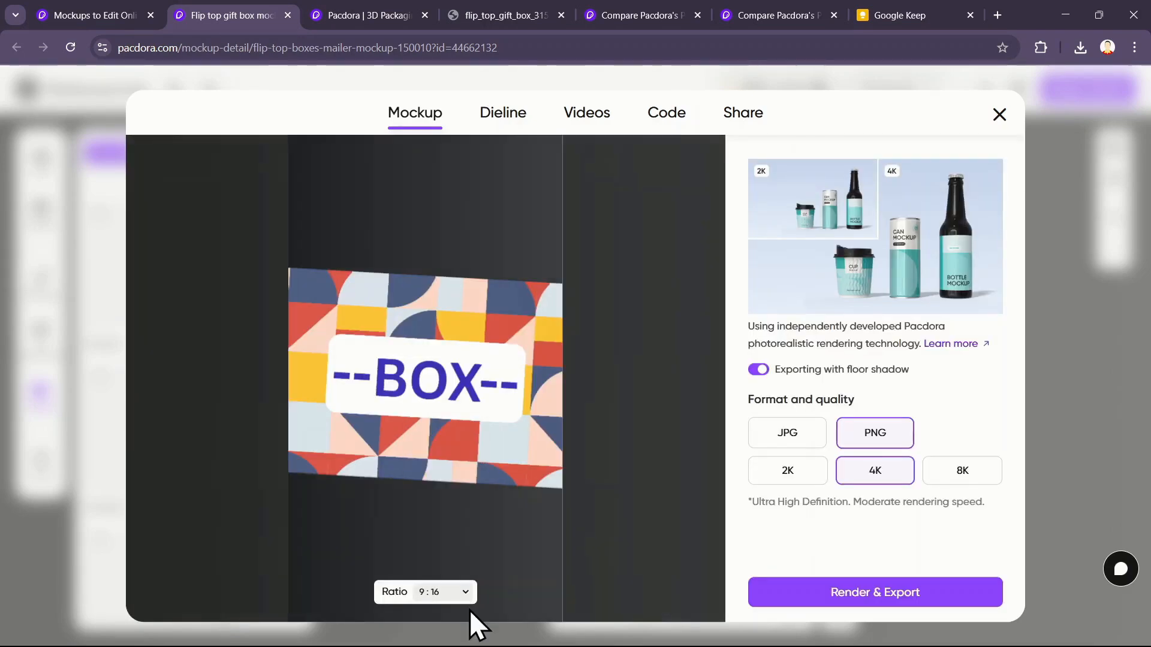
left_click(467, 591)
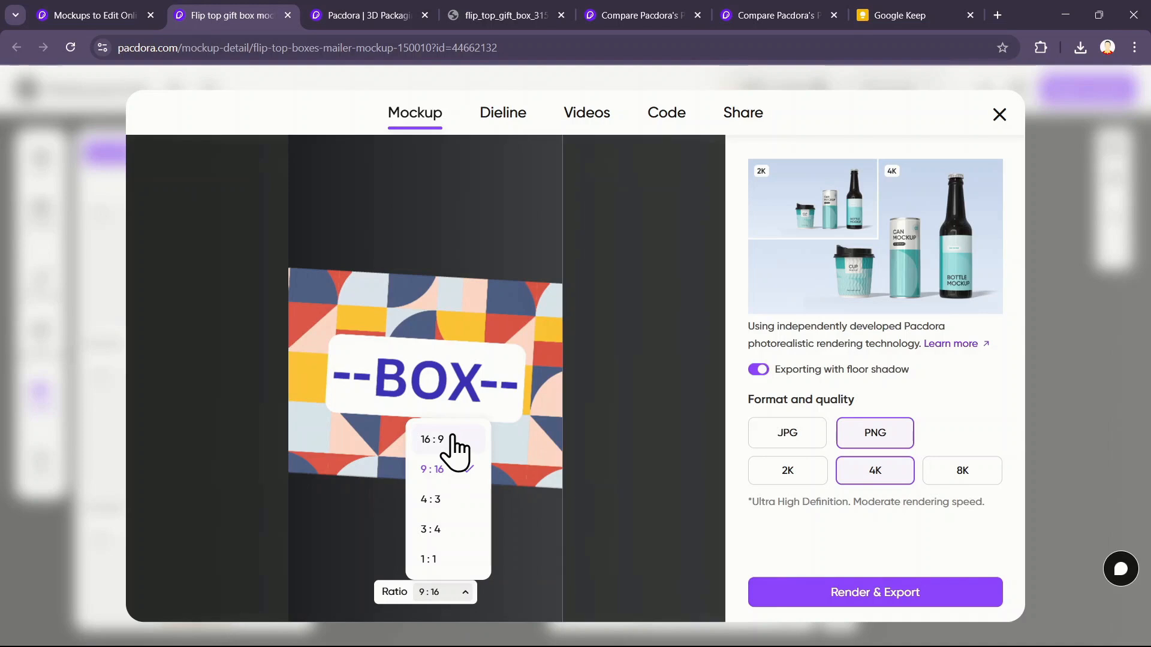
left_click(456, 444)
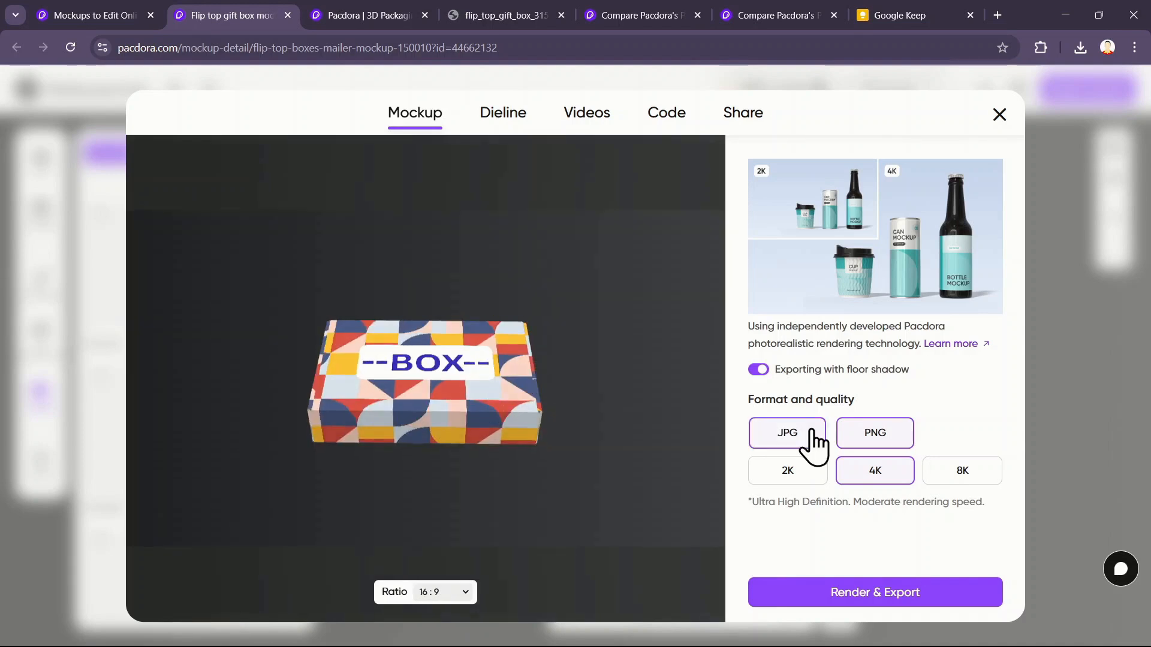
left_click(791, 438)
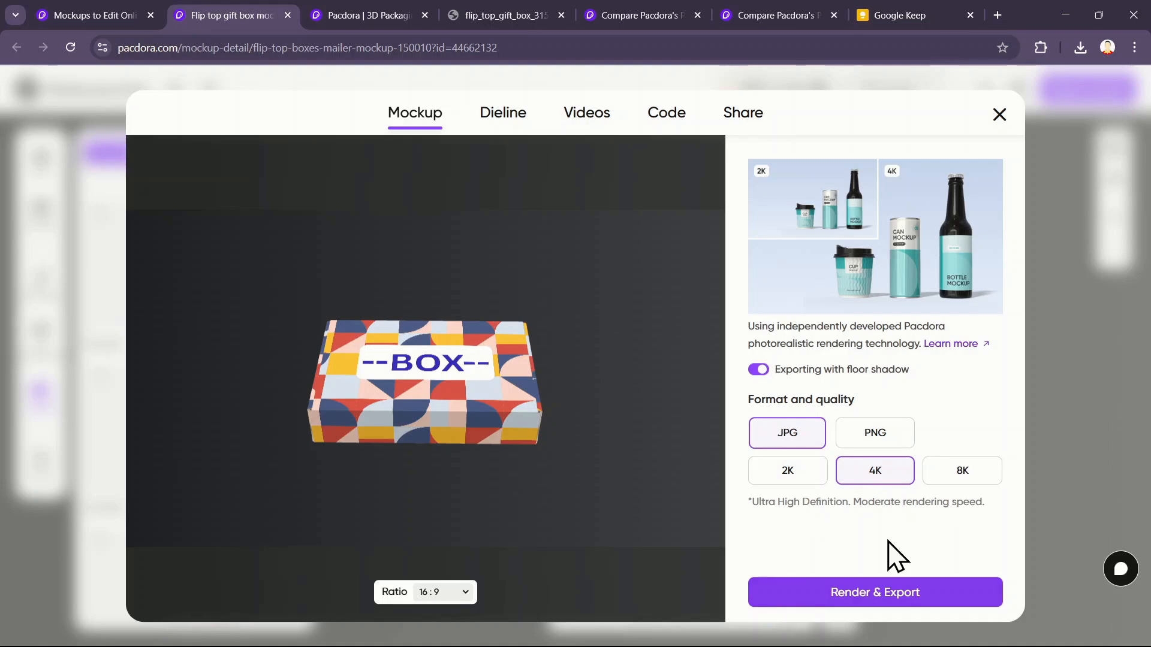
- Set the dieline export to the dieline file without artwork in DXF format
left_click(497, 133)
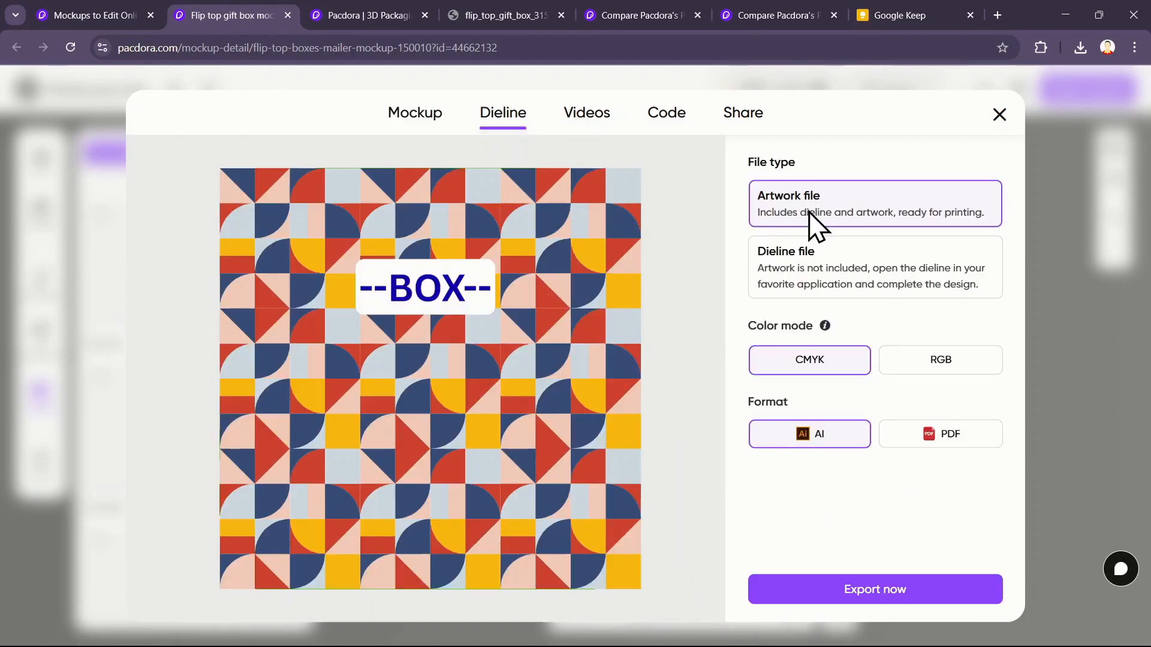
left_click(784, 249)
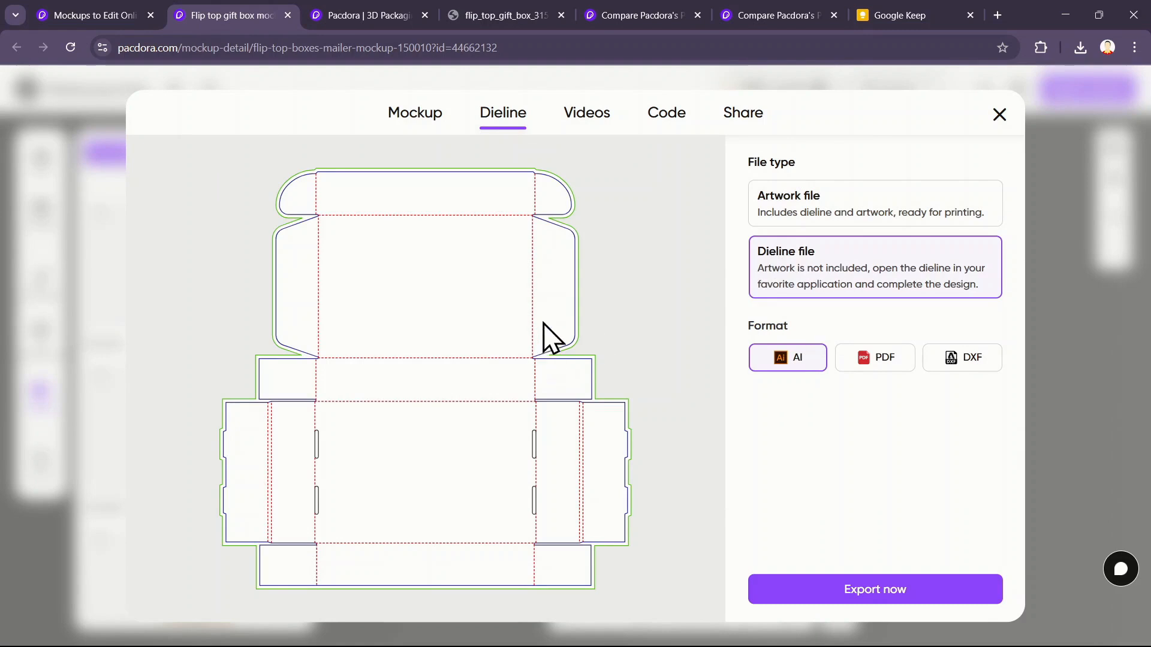
left_click(887, 375)
left_click(966, 367)
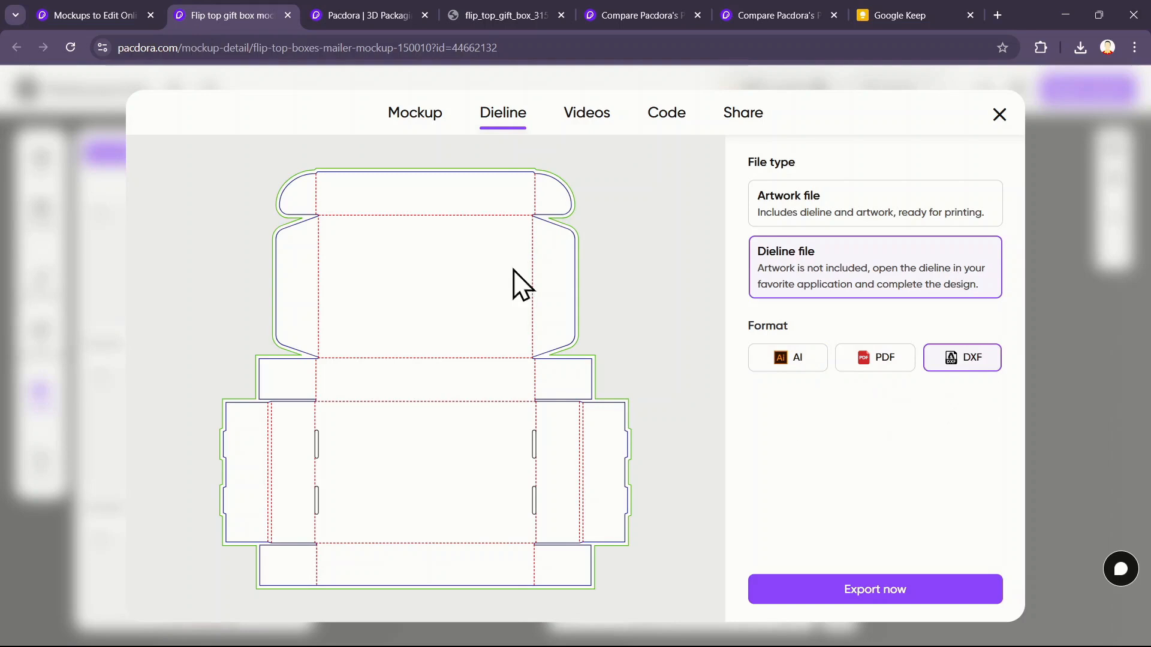
- Examine the video, code and share export options for the mockup
left_click(589, 122)
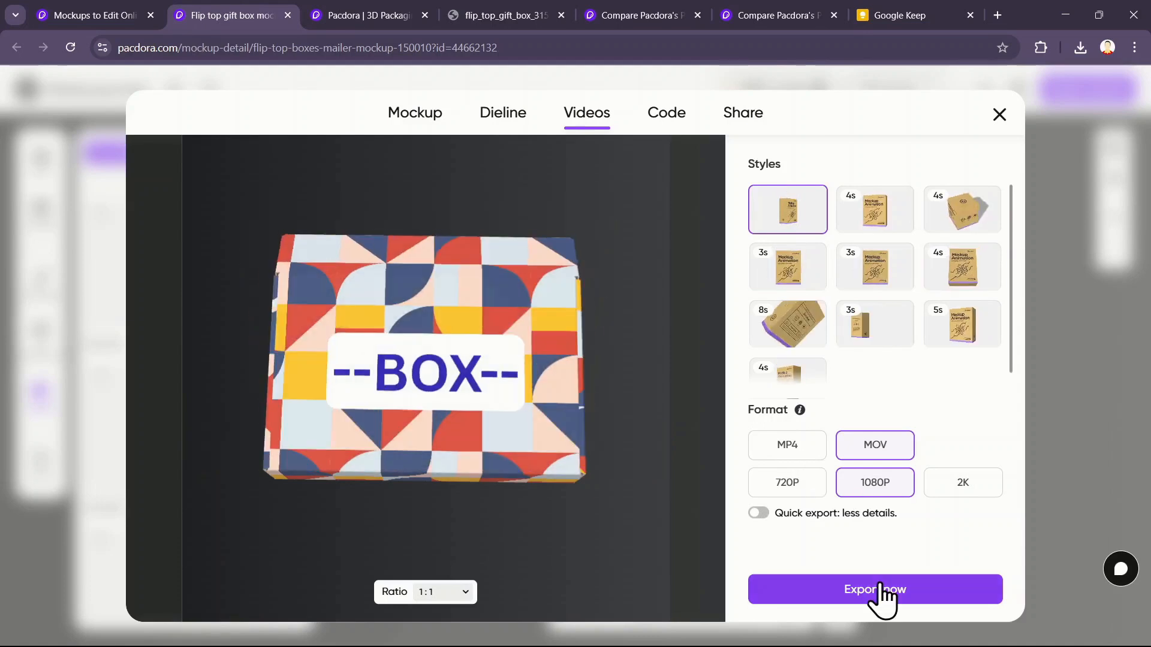
left_click(667, 115)
left_click(746, 117)
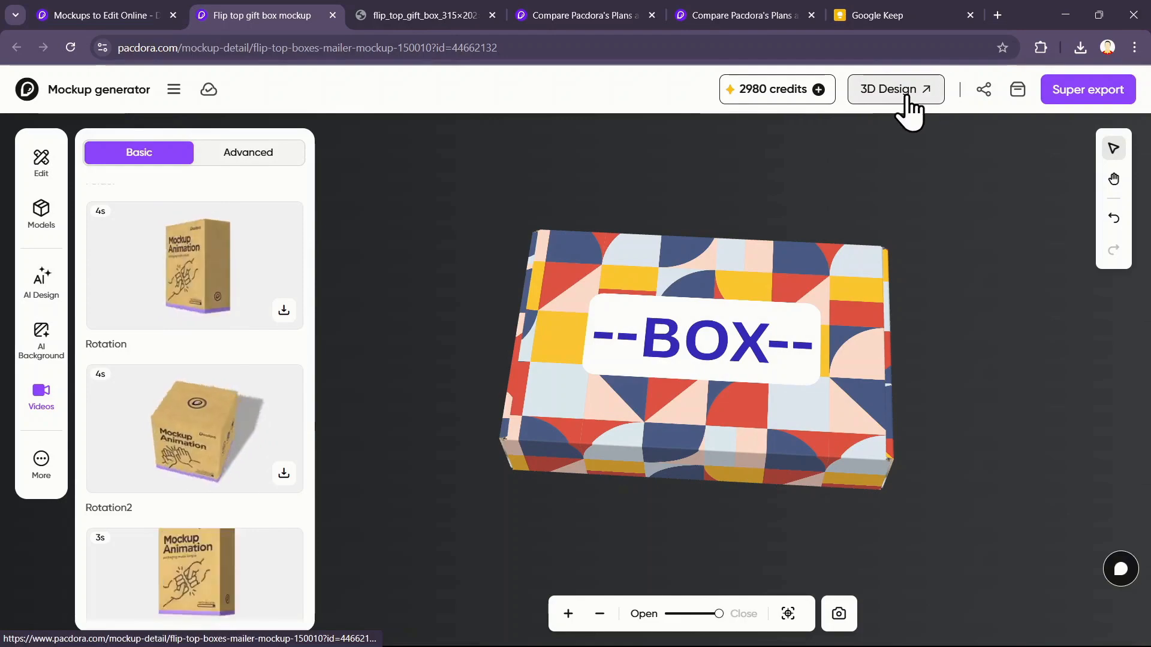
- Apply the basic scene of three boxes in a row in the 3D design editor and open its render options
left_click(893, 90)
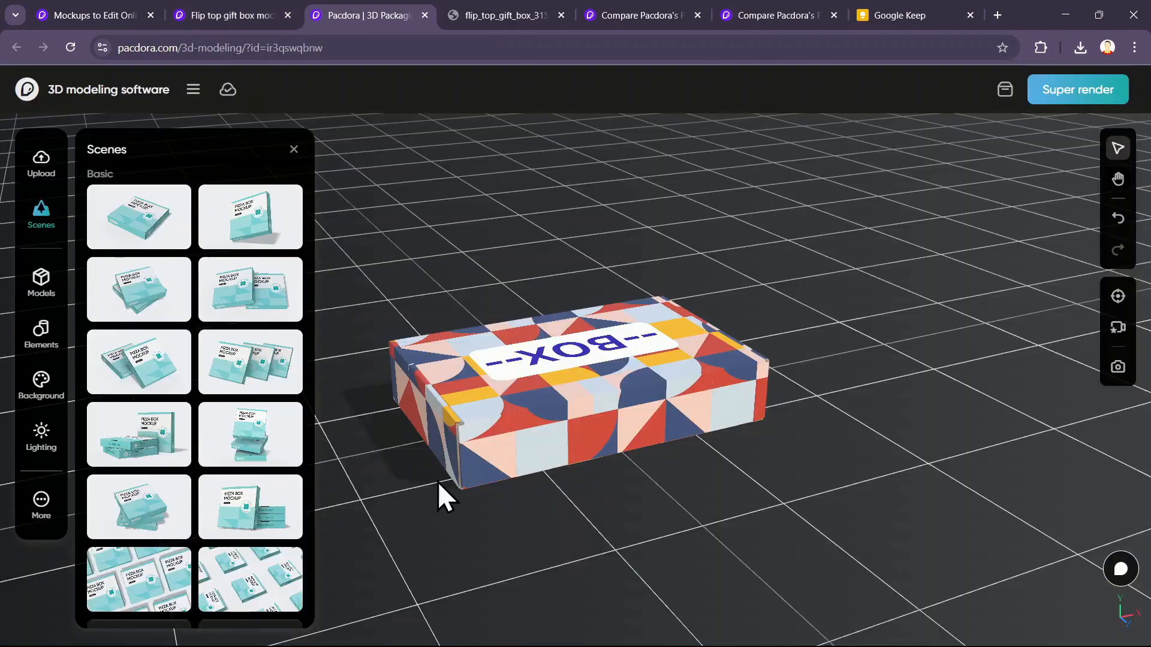
left_click_drag(430, 483, 707, 487)
scroll(689, 474, "down", 5)
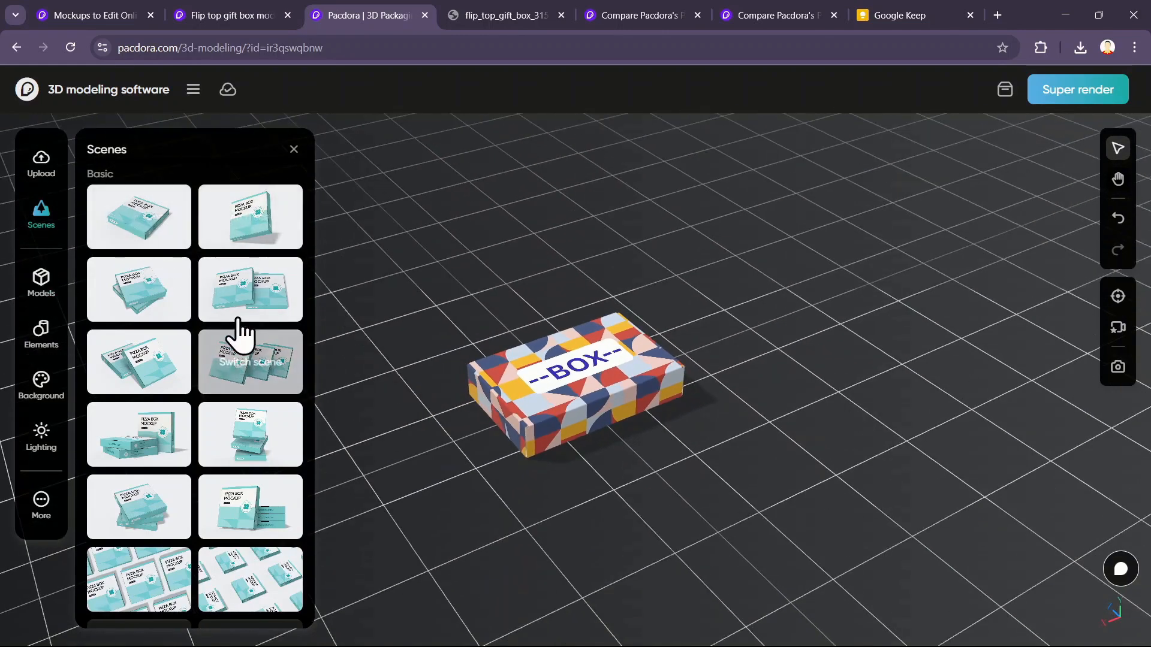
left_click(244, 372)
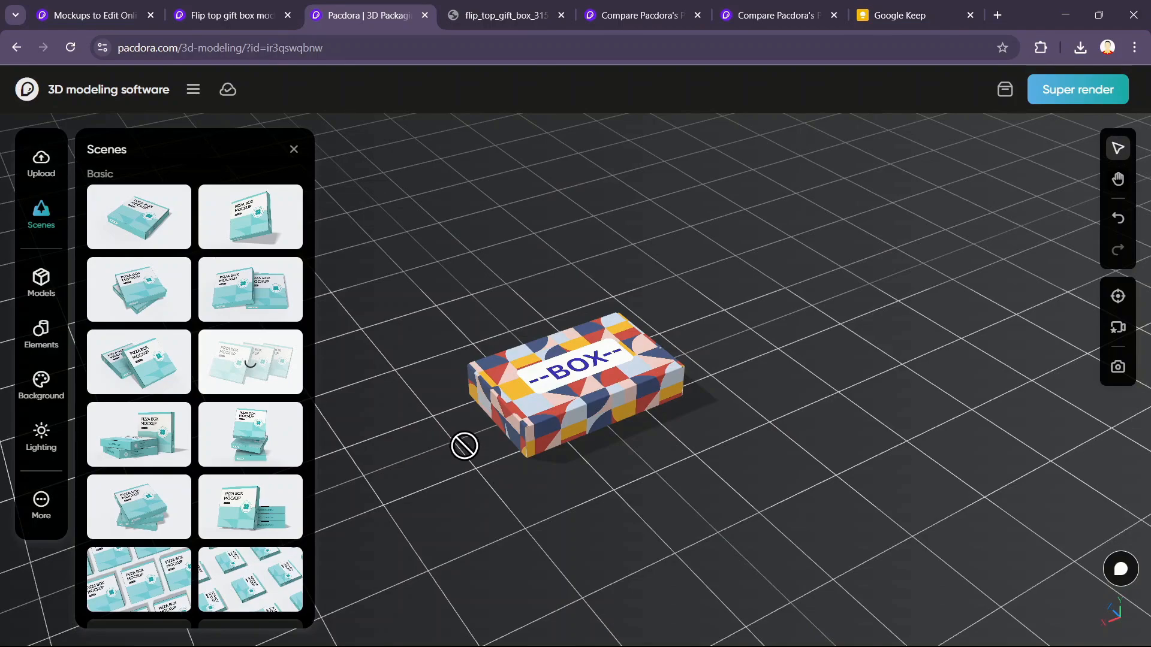
left_click_drag(628, 520, 880, 343)
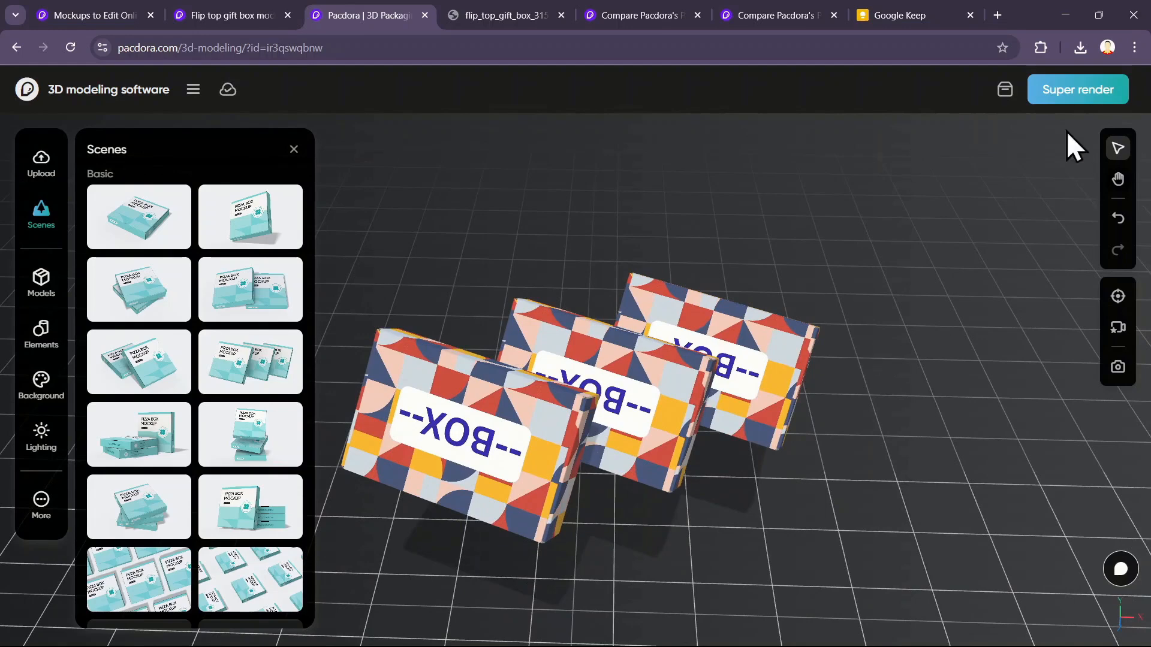
left_click(1072, 95)
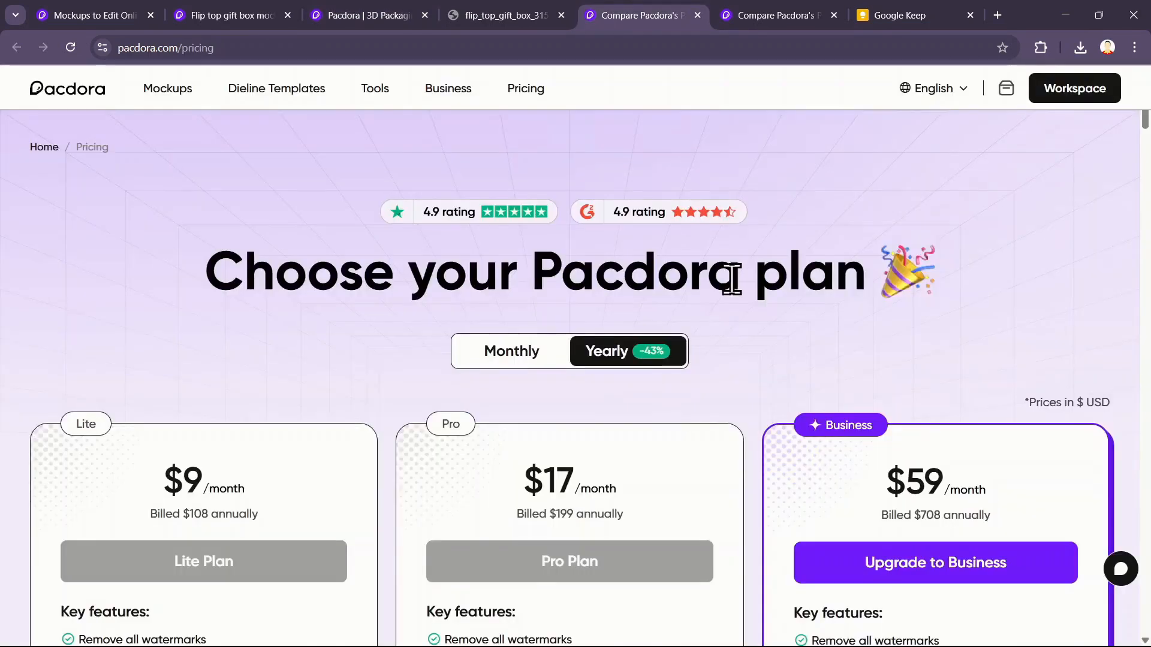
- Compare the key features of the Lite, Pro and Business plans and their monthly and yearly pricing
scroll(749, 249, "down", 3)
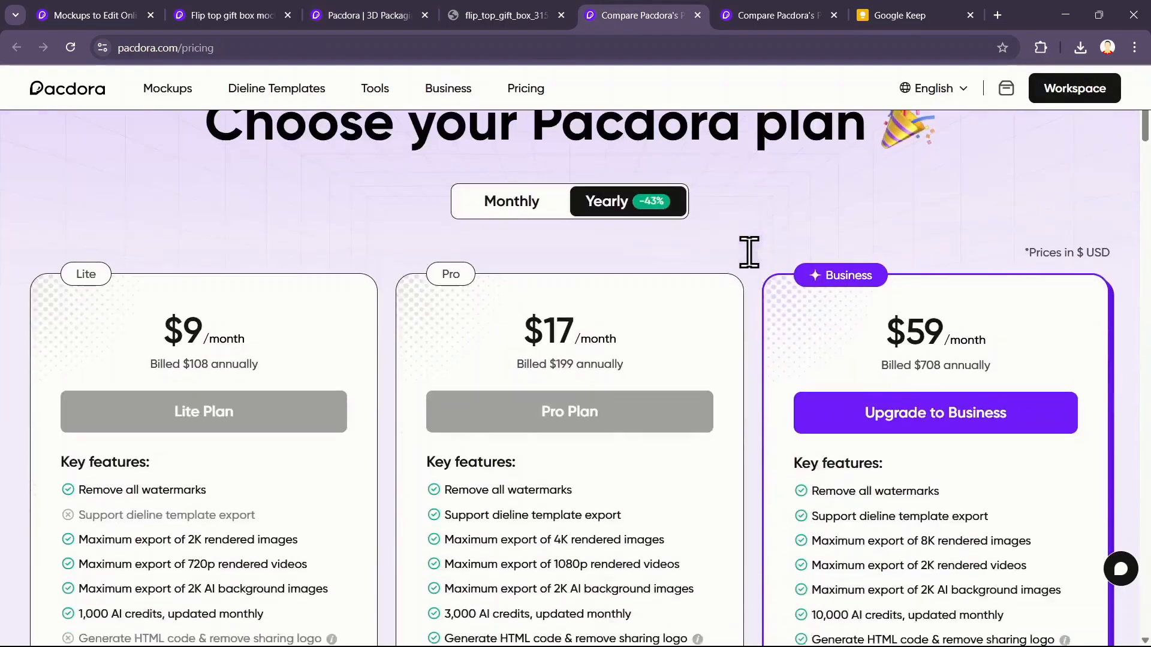
left_click(506, 207)
left_click(626, 204)
scroll(639, 235, "down", 1)
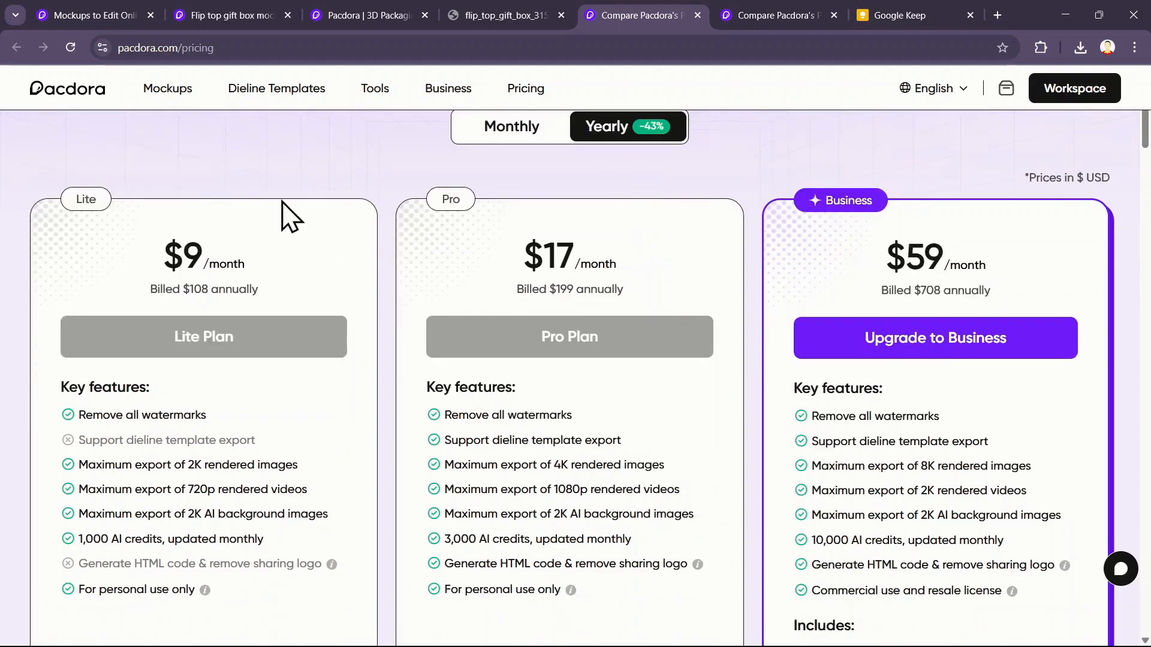
left_click_drag(77, 201, 160, 197)
left_click(502, 208)
scroll(409, 359, "down", 3)
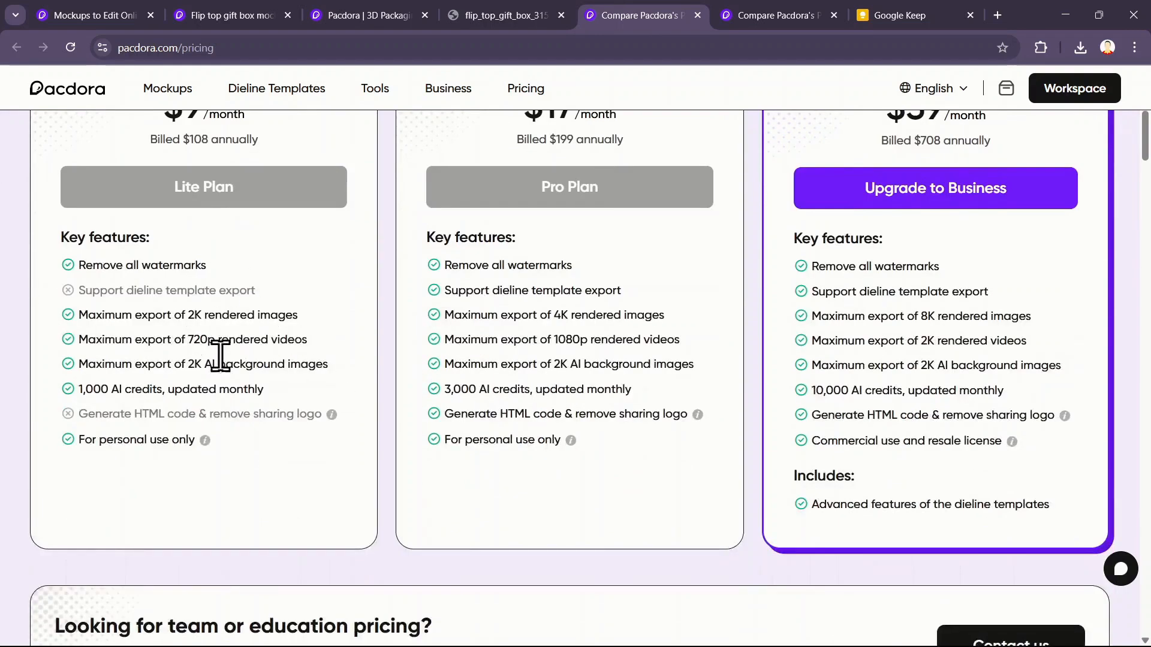
- Review the yearly plan prices and switch to the open checkout page for the Pacdora Business subscription
scroll(878, 367, "up", 3)
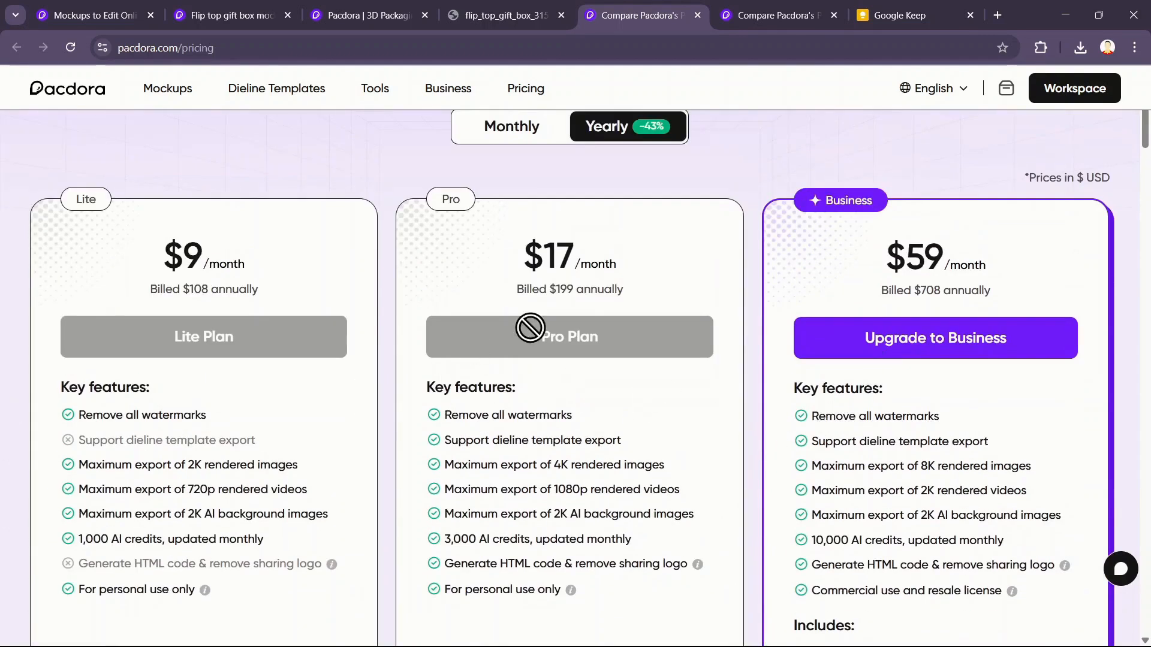
scroll(599, 390, "up", 3)
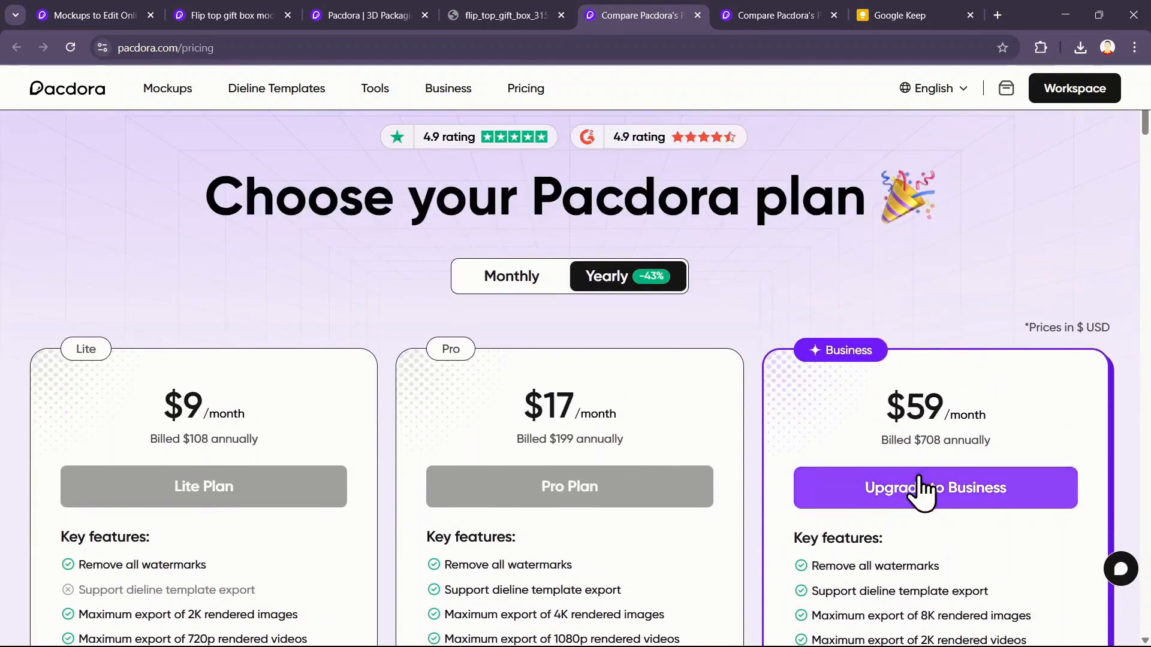
left_click(790, 7)
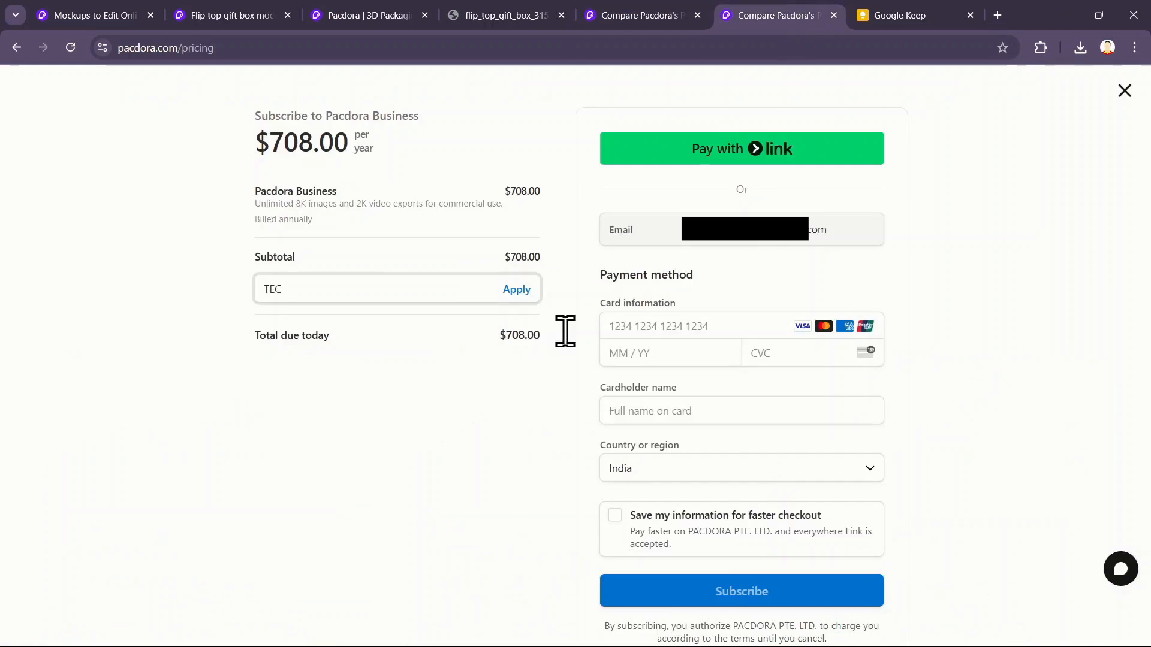
- Clear the partly entered promotion code, apply the code TECH to the yearly Business subscription and highlight the discount percentage
key("BackSpace")
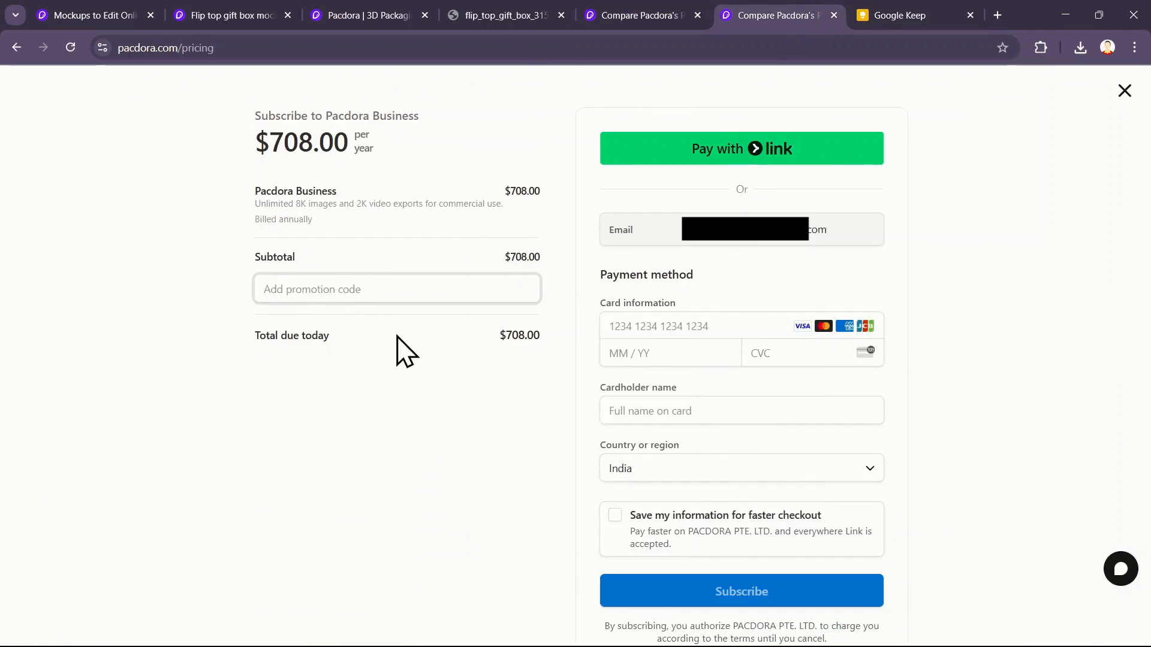
left_click(398, 336)
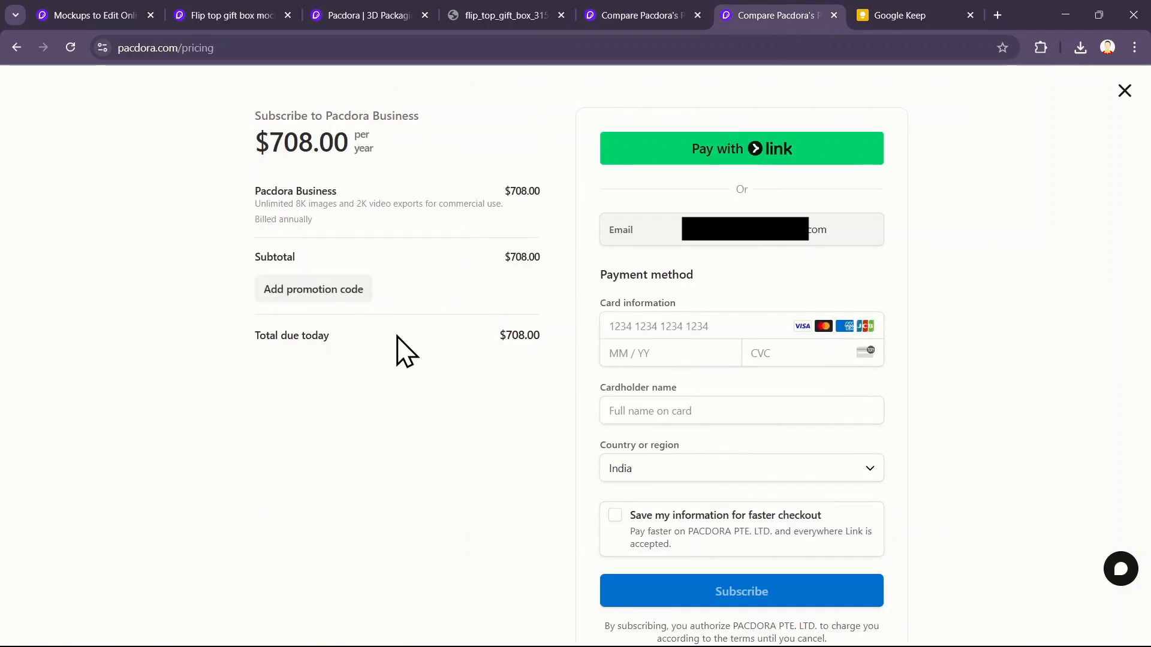
left_click(323, 294)
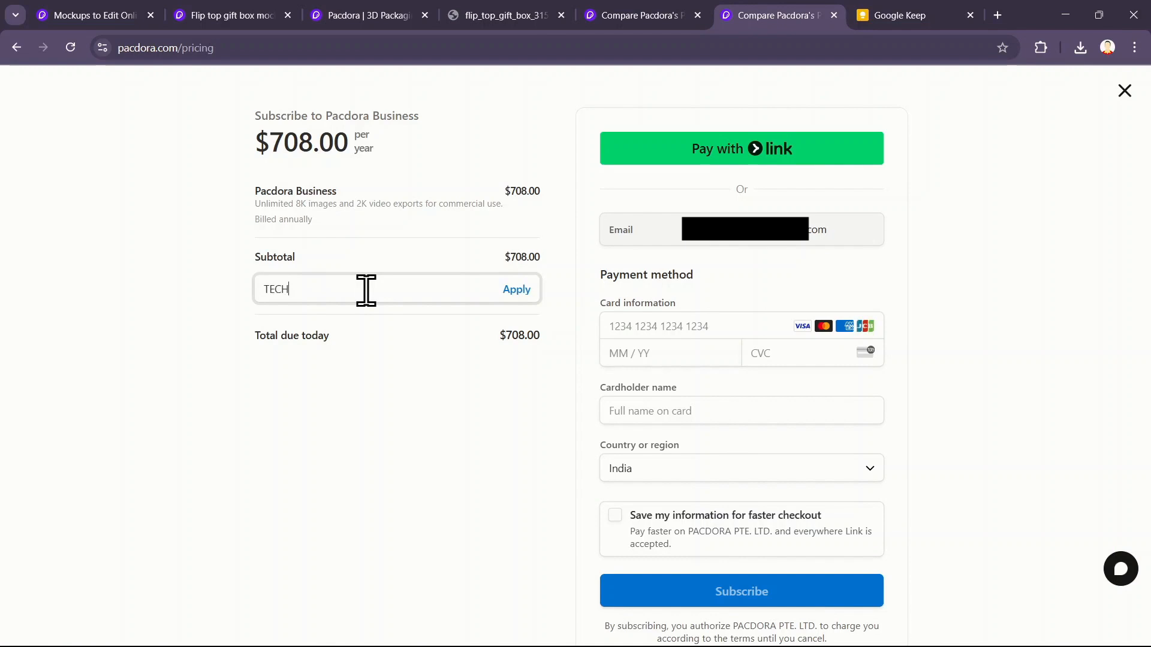
left_click(512, 289)
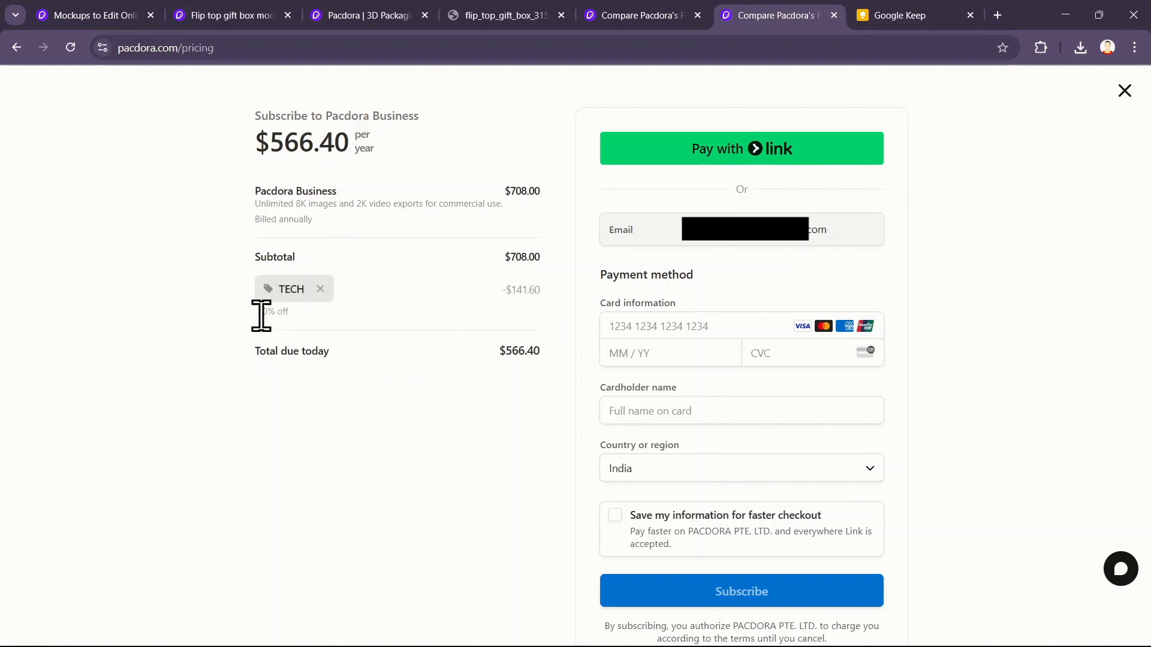
left_click_drag(257, 312, 290, 312)
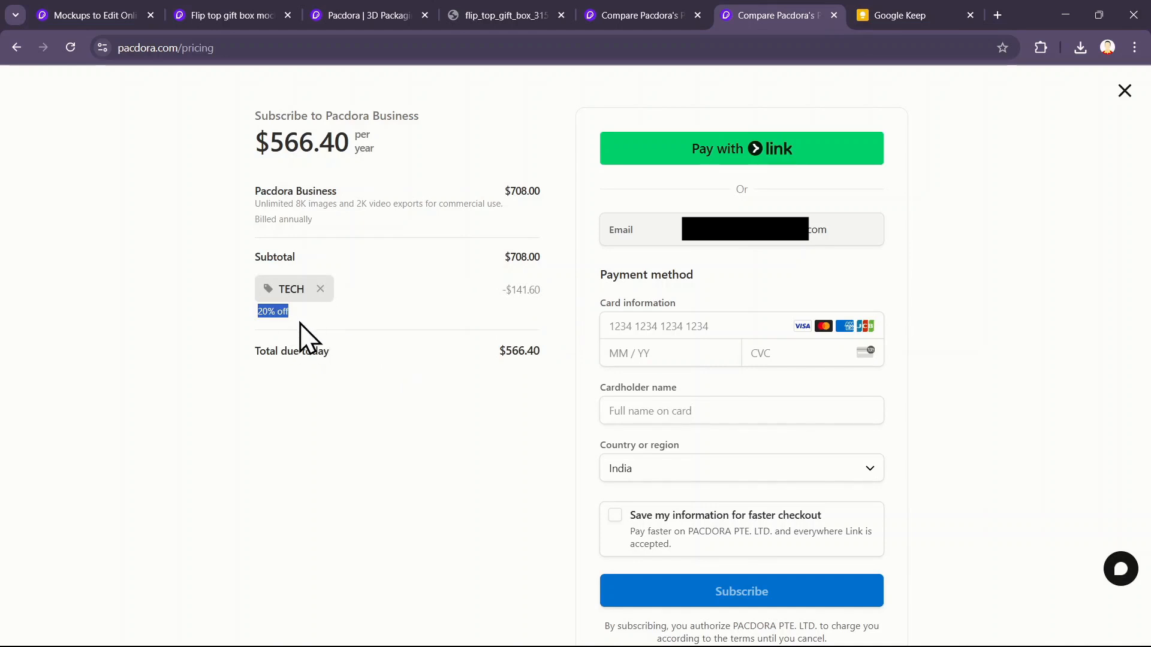